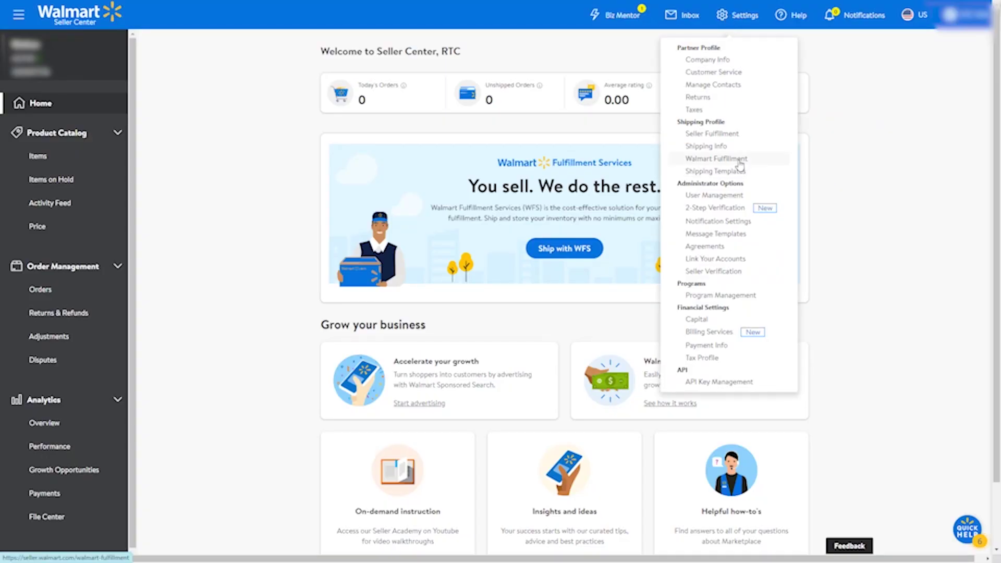
Open the Walmart Fulfillment settings, and open the Convert Items to WFS page from the item catalog.
click(738, 163)
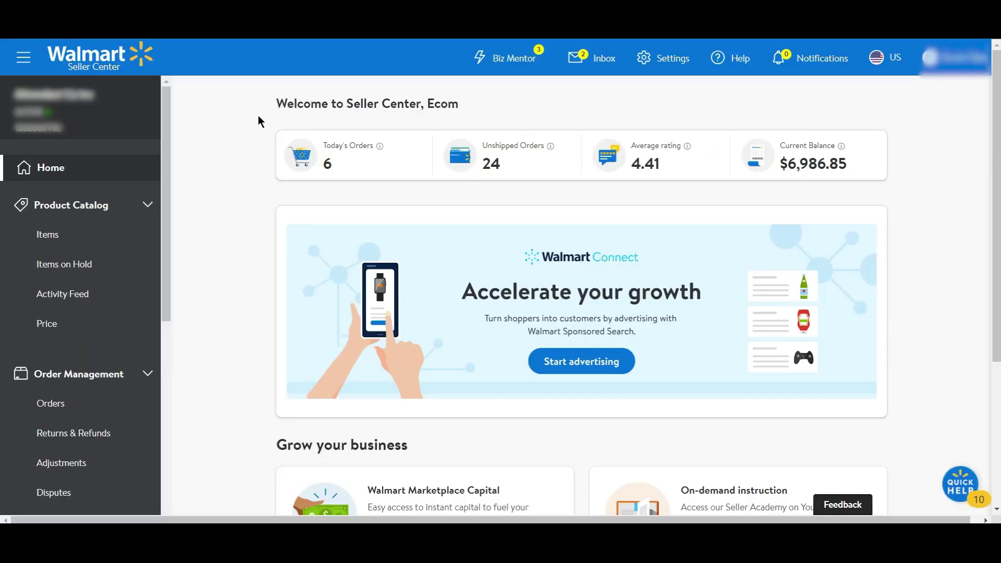
click(52, 238)
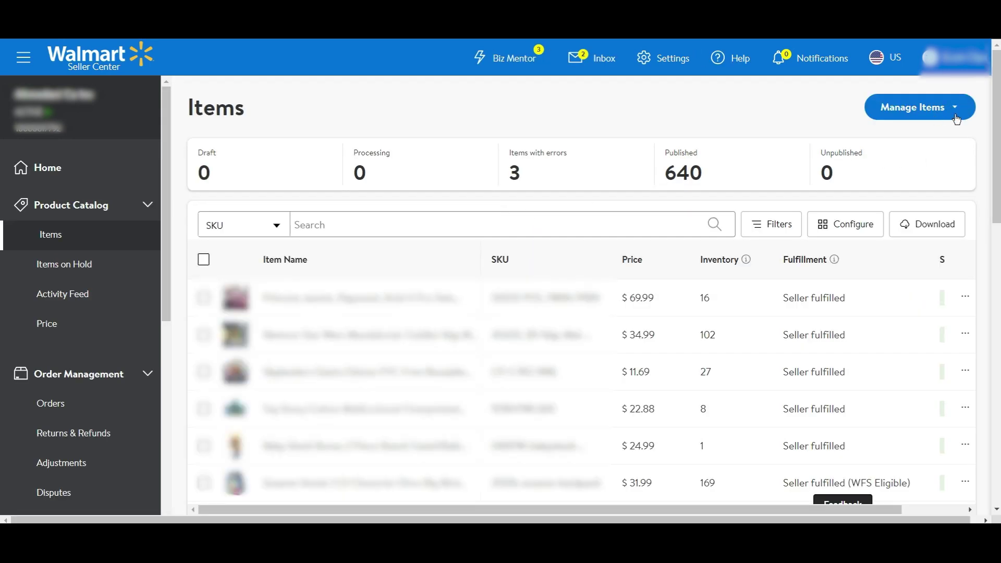
click(953, 108)
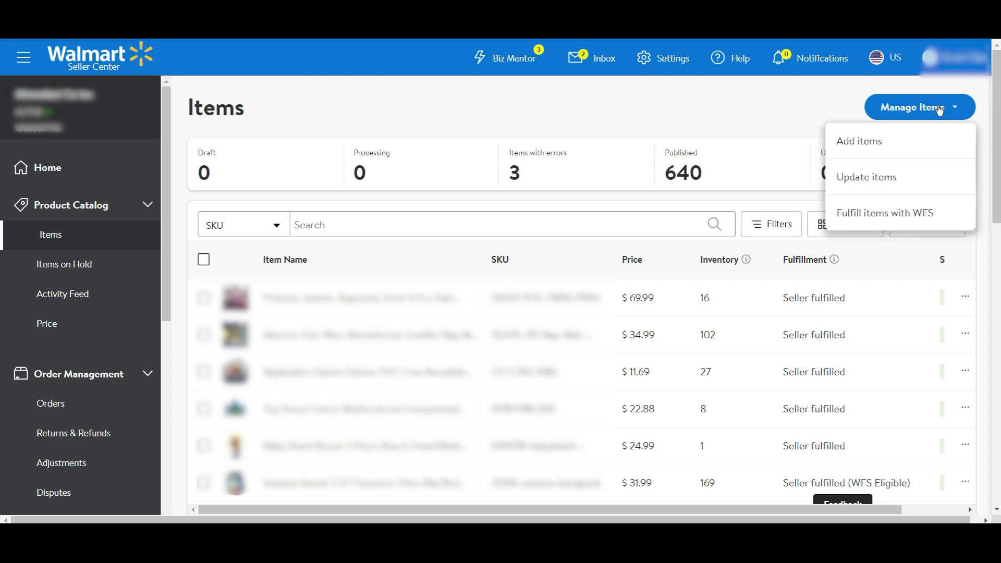
click(900, 218)
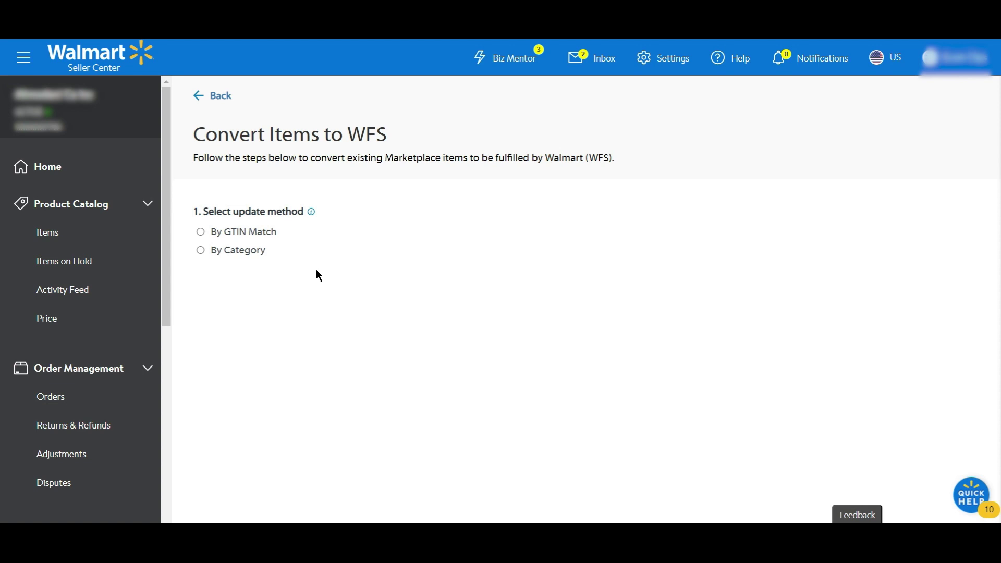
Choose the By GTIN Match update method and review its matching, spec download and upload sections.
click(200, 232)
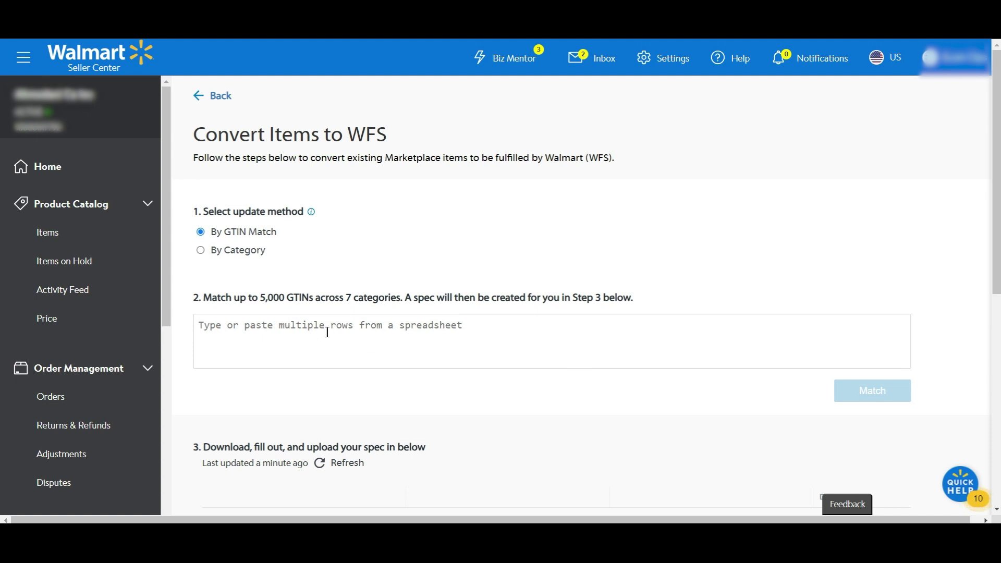
scroll(439, 336, down, 6)
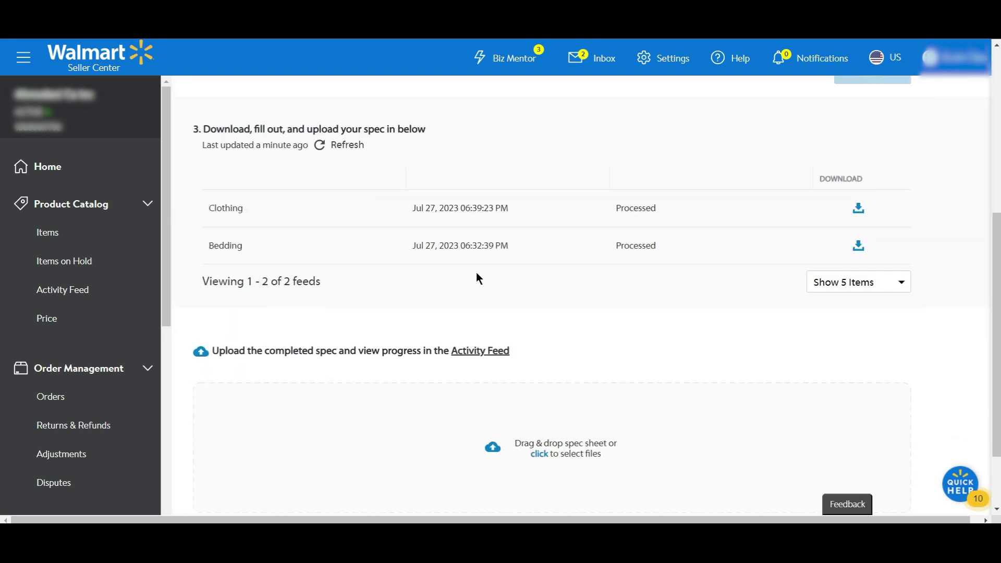
scroll(477, 277, up, 4)
scroll(494, 362, down, 2)
scroll(582, 318, down, 3)
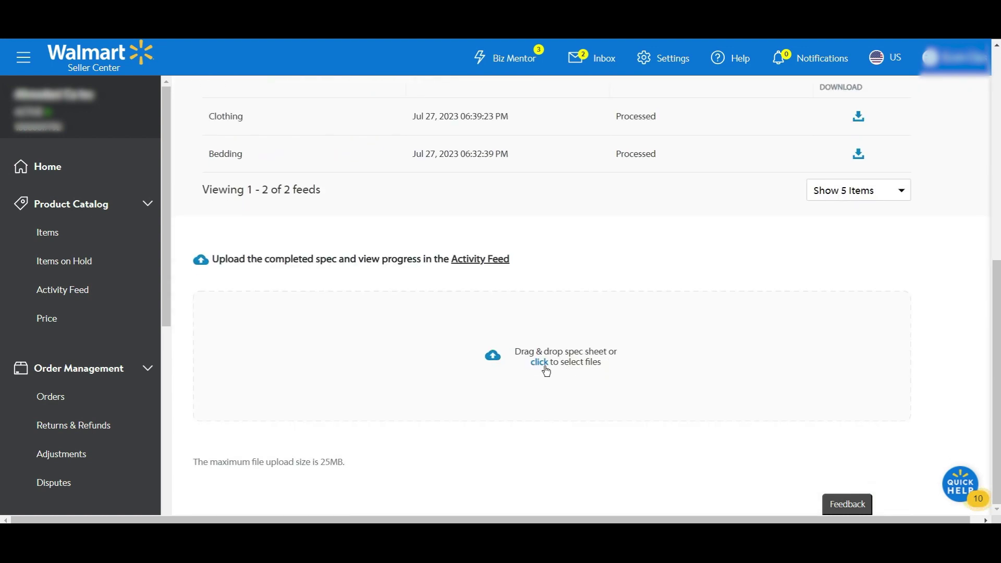
scroll(536, 390, up, 6)
Switch the update method to By Category, apply one item category and download its spec.
click(202, 250)
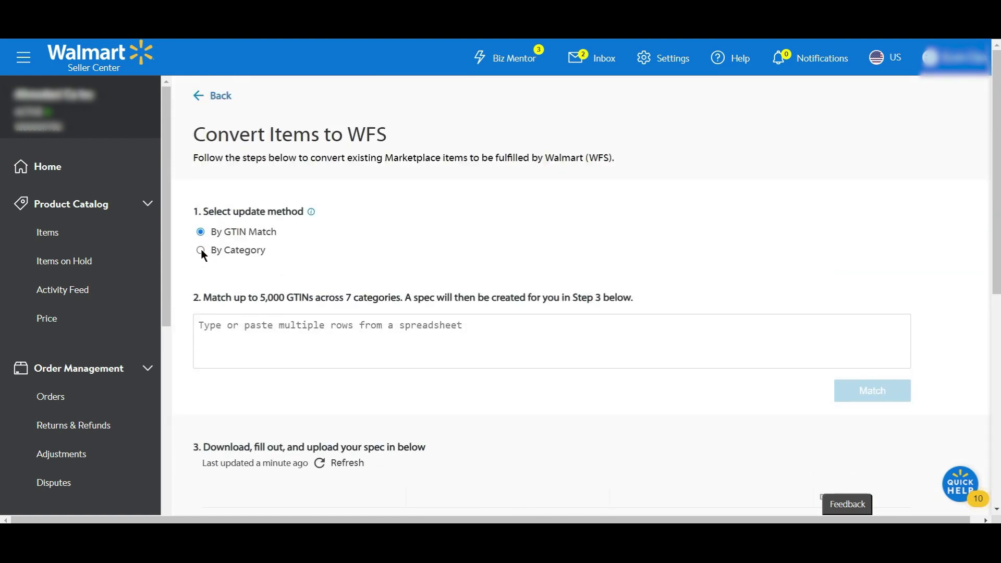
scroll(386, 256, down, 3)
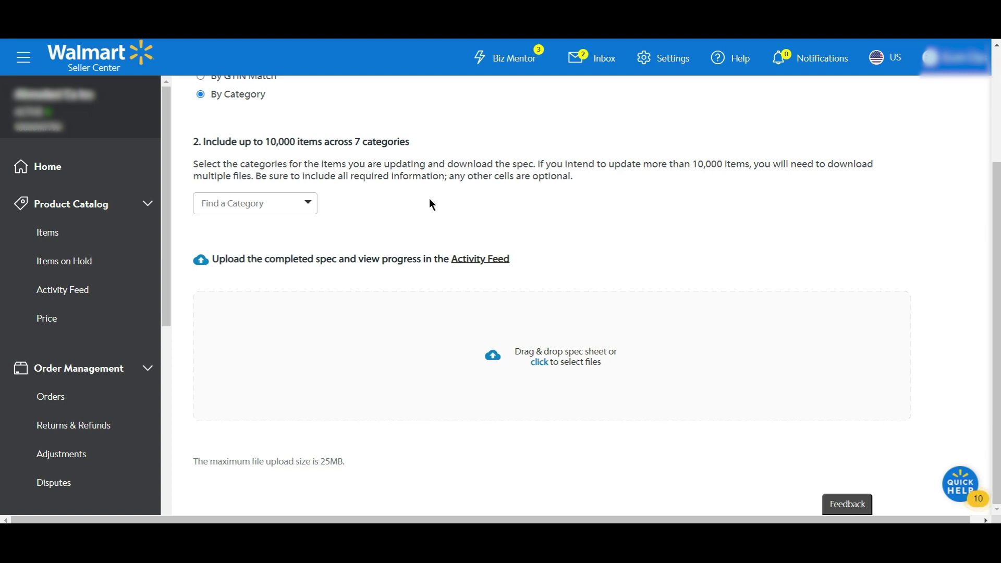
click(308, 203)
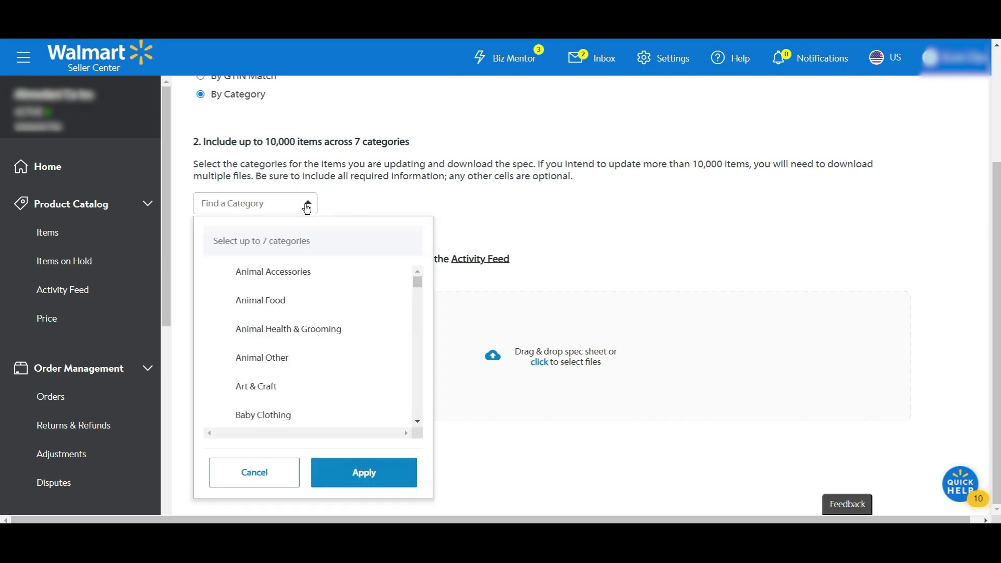
scroll(409, 384, down, 3)
click(264, 284)
click(376, 474)
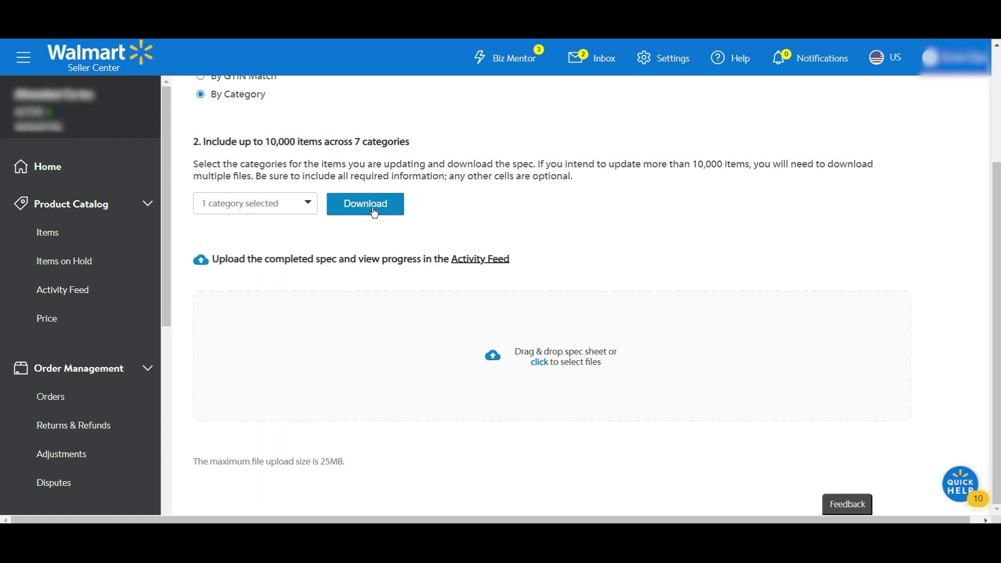
click(372, 209)
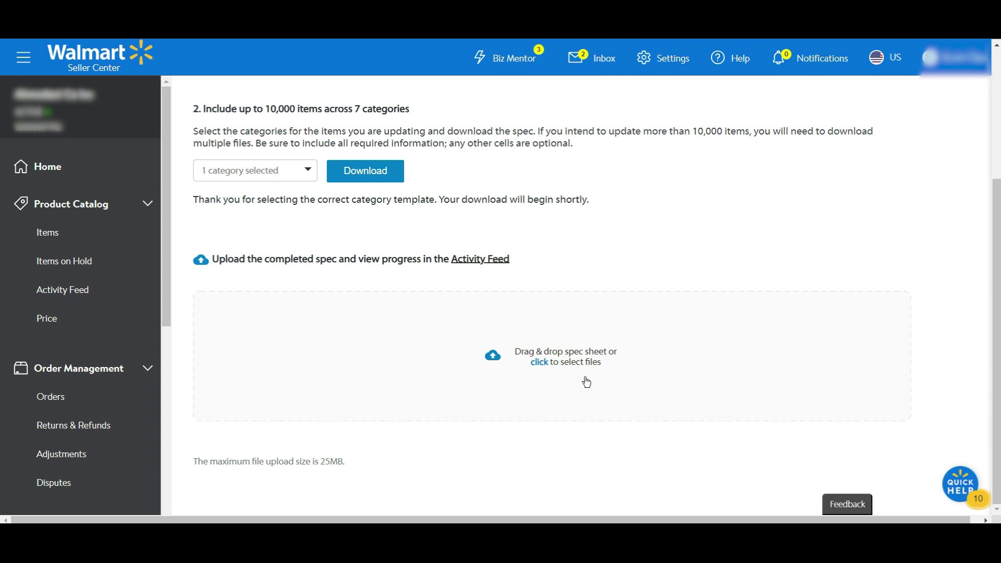
scroll(574, 376, up, 4)
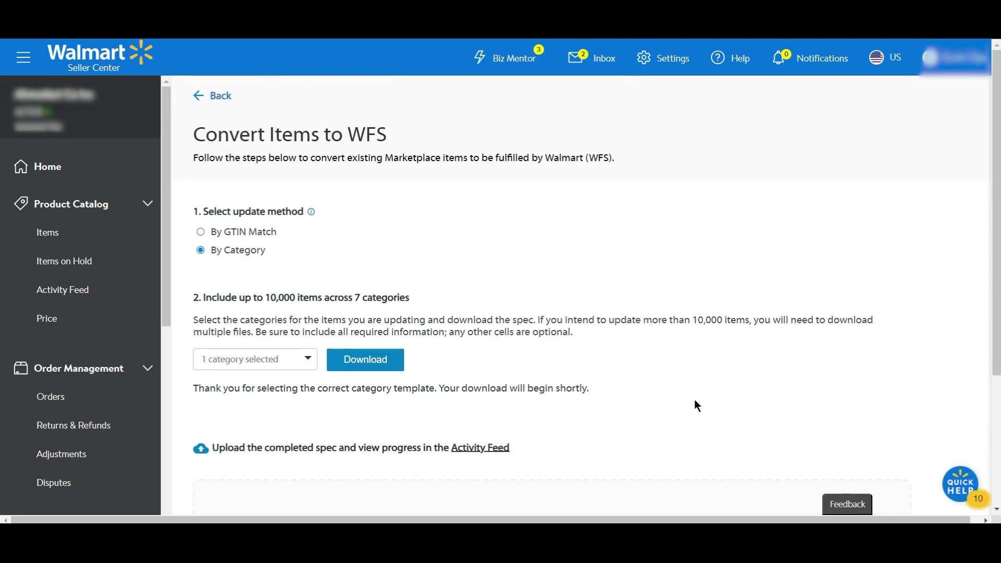
click(201, 231)
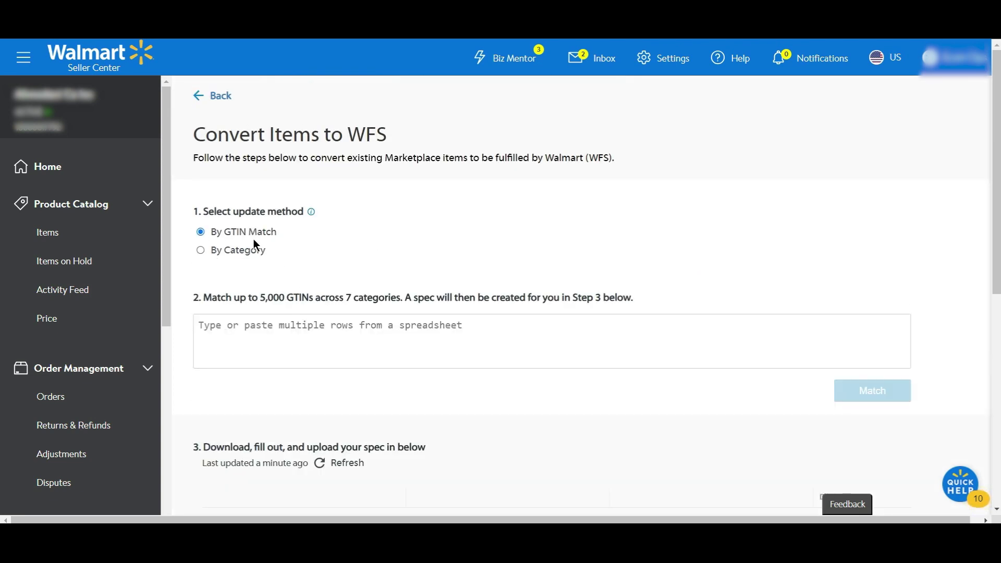
click(317, 334)
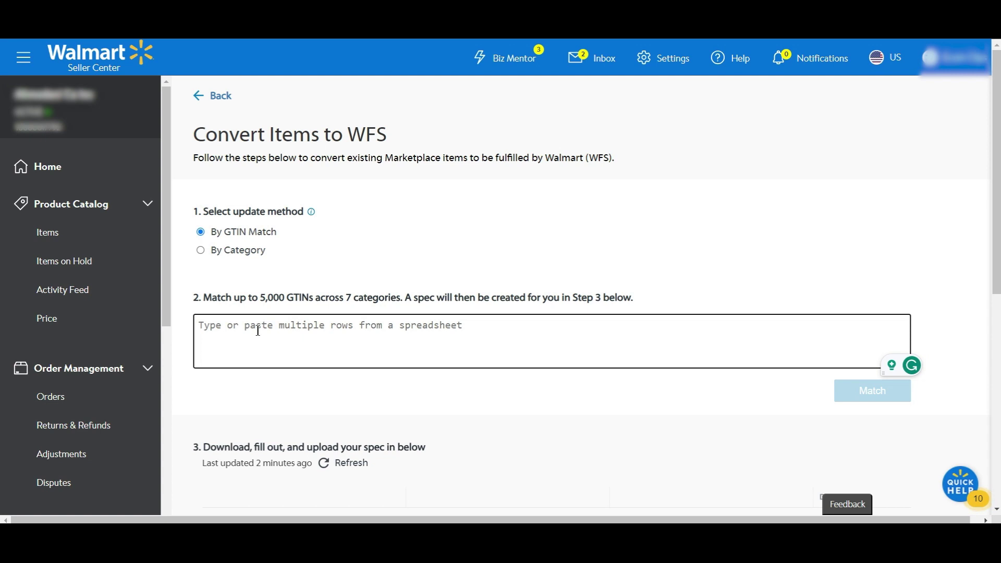
key(ctrl+v)
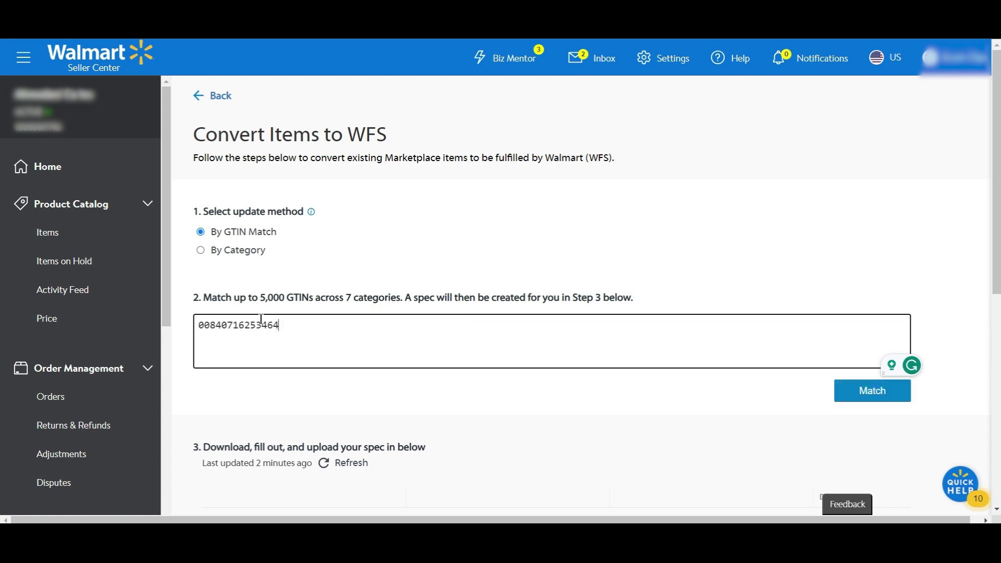
click(886, 394)
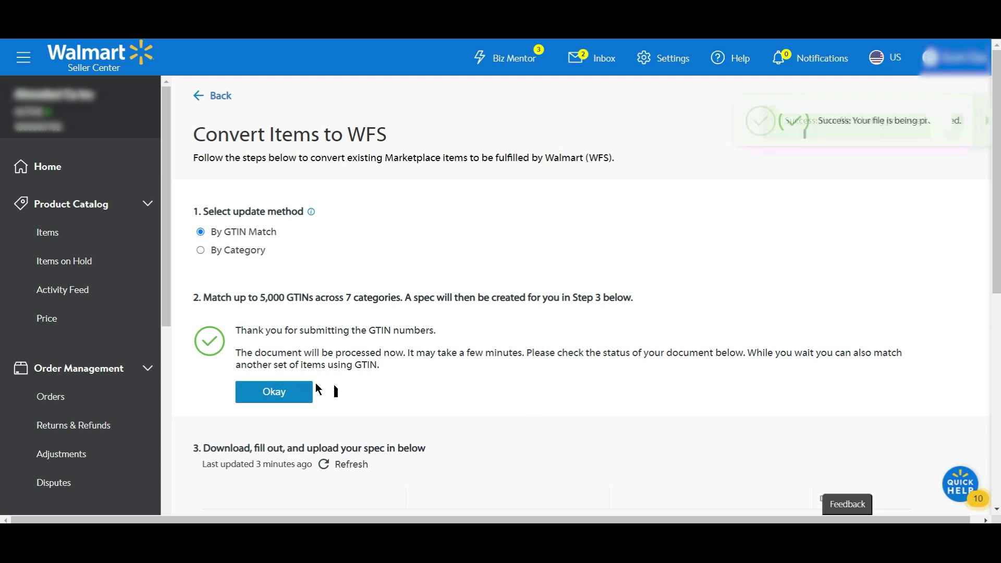
click(324, 393)
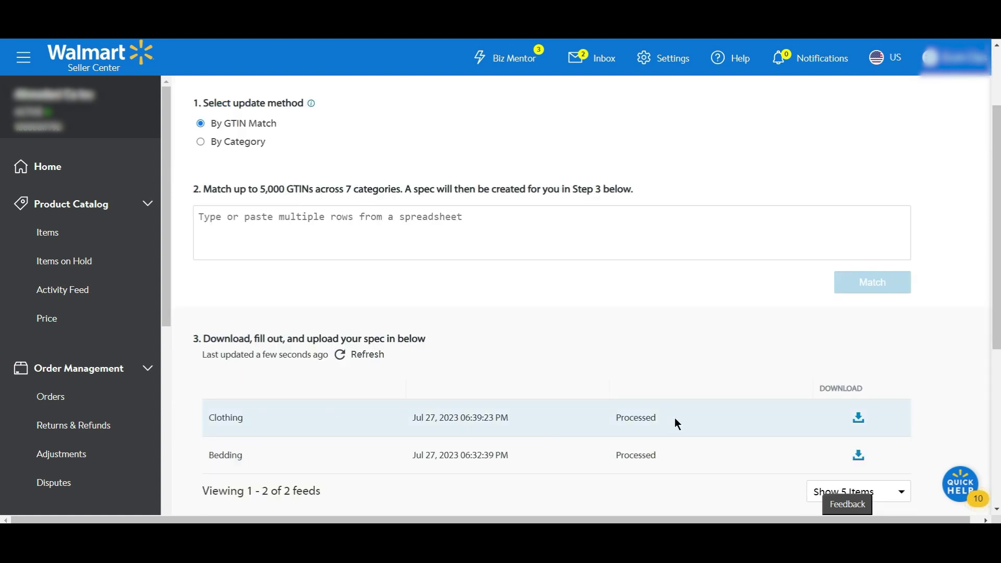
Download the processed Clothing spec and view its Trade Item Configurations sheet.
click(858, 417)
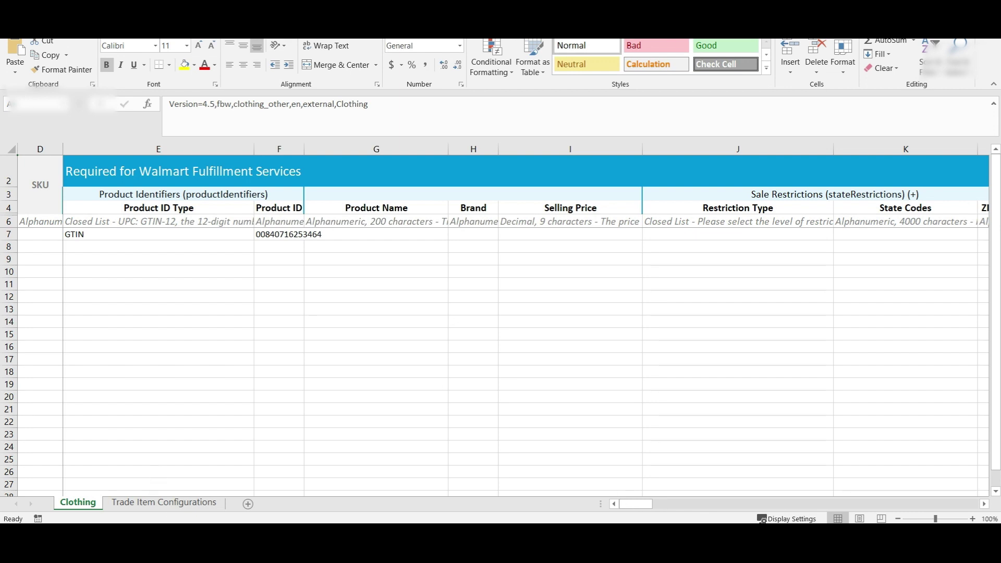
click(177, 501)
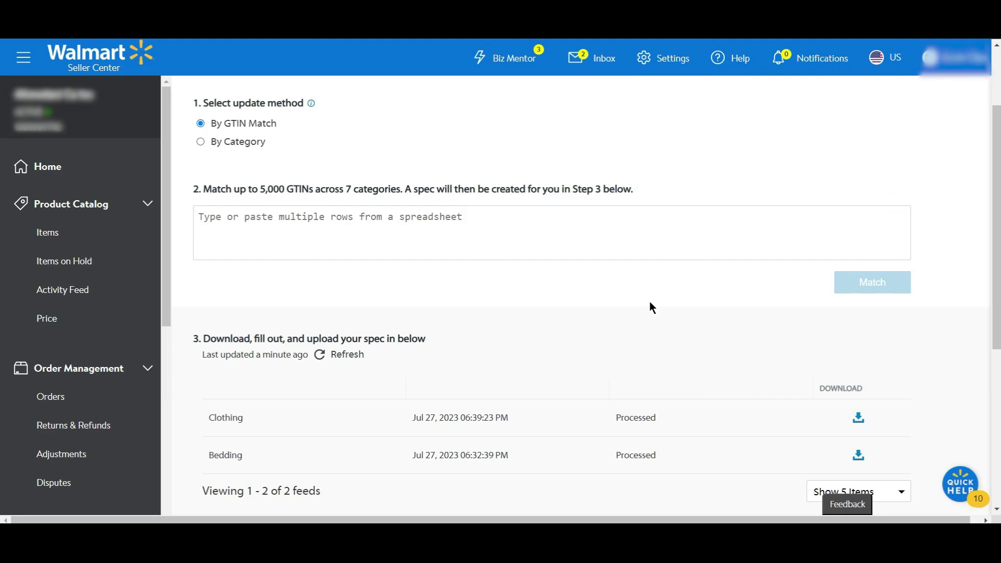
Upload the completed spec file and check the submission's progress in the Activity Feed.
scroll(649, 302, down, 5)
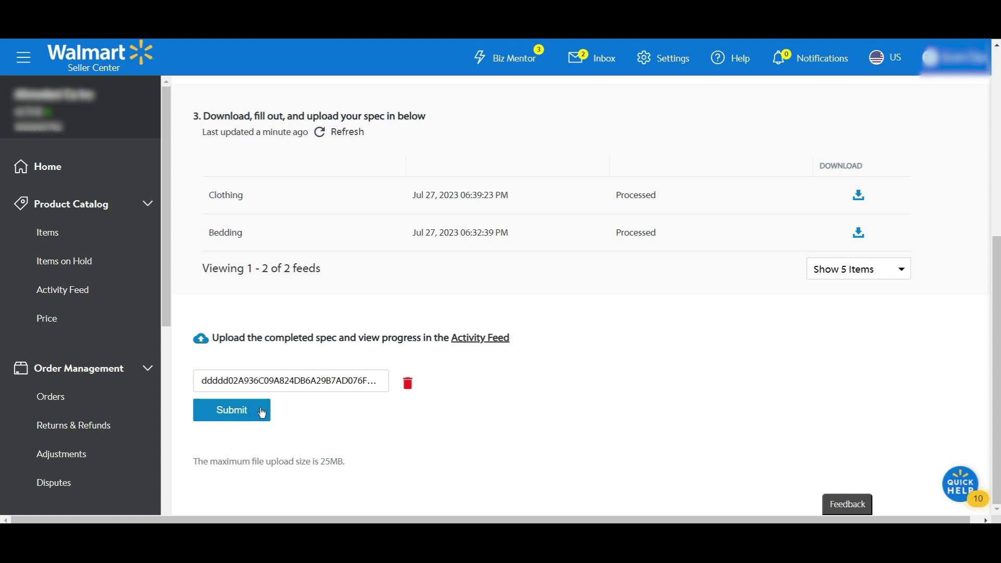
click(492, 337)
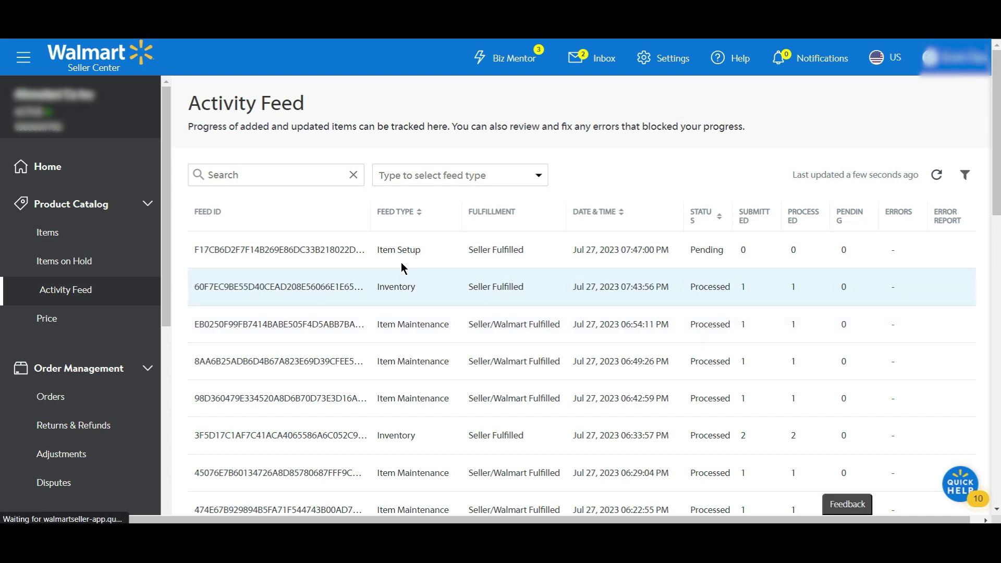
Return to the item catalog and open the WFS inventory list.
click(51, 233)
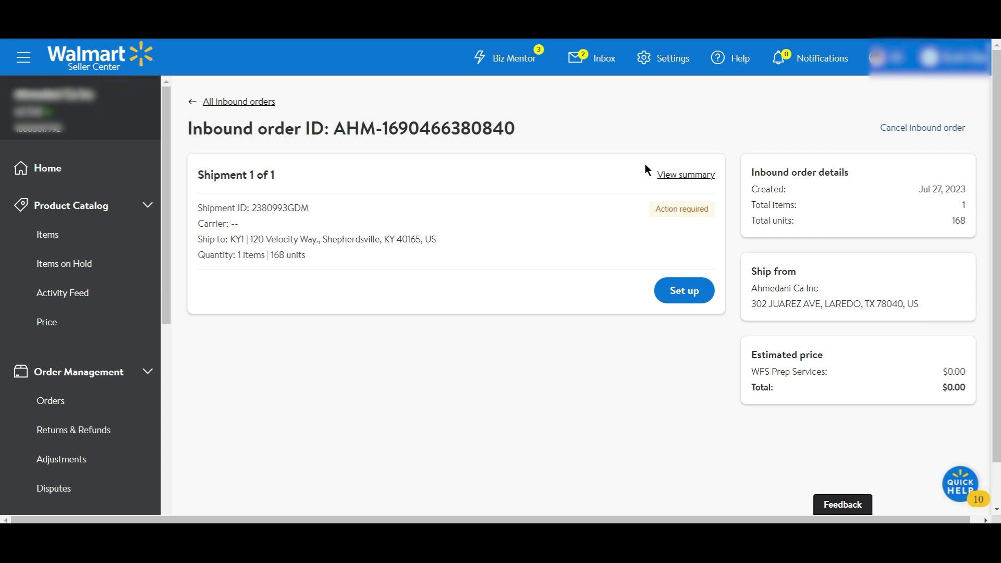
click(903, 129)
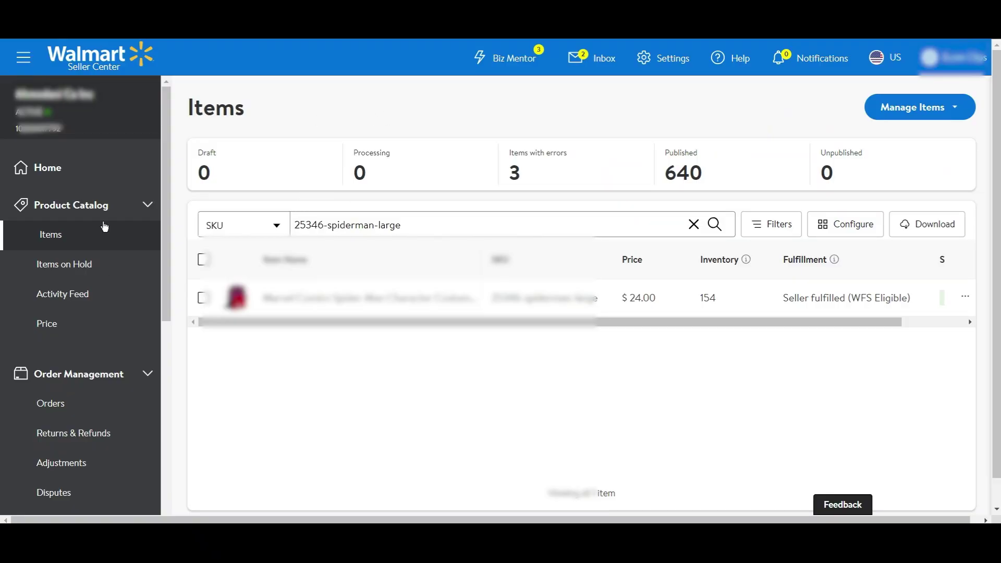
scroll(83, 242, down, 5)
scroll(78, 276, down, 1)
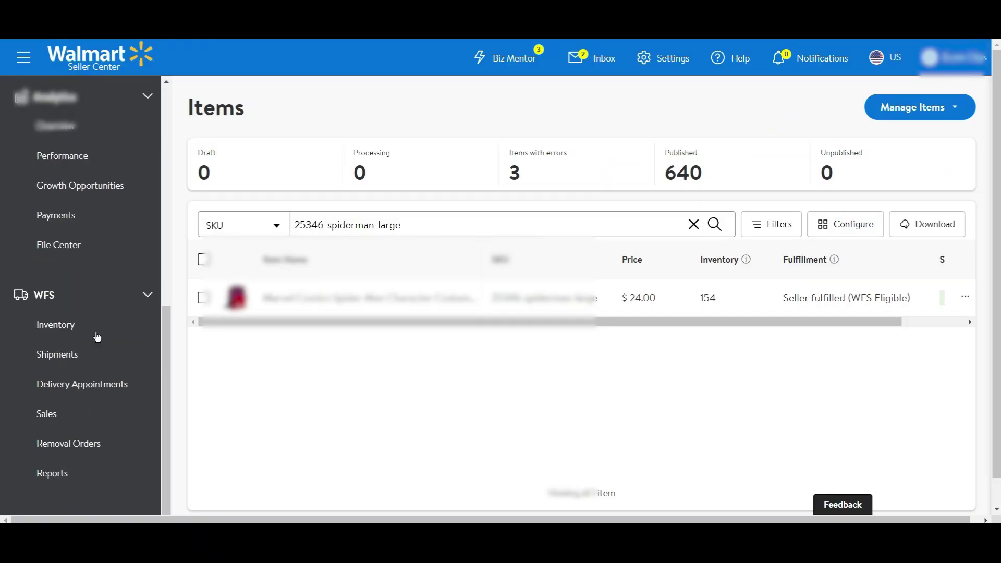
click(64, 328)
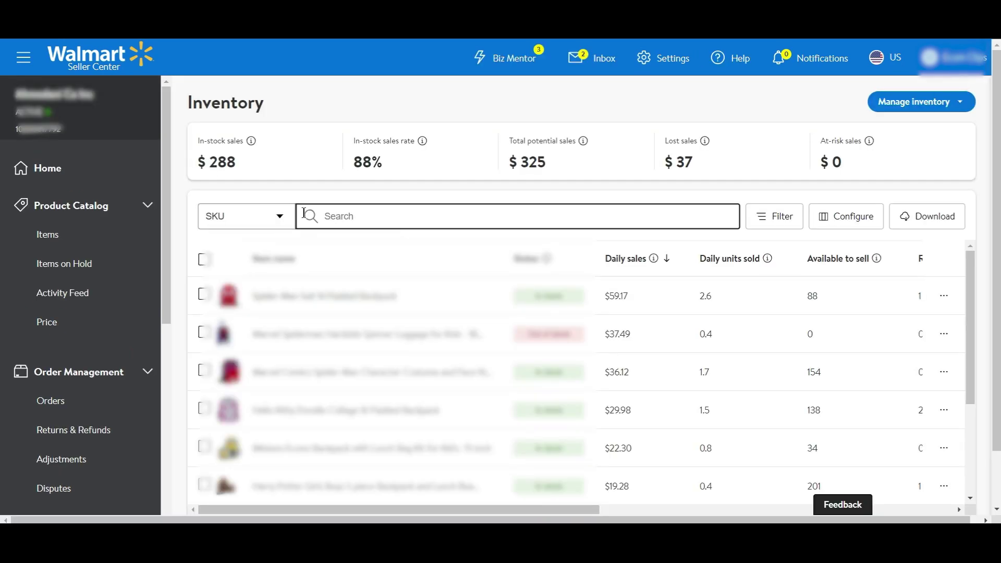
Search the WFS inventory for SKU 25346-spiderman-large, select the matching item and start sending inventory for it.
click(361, 218)
text(25346-spiderman-large)
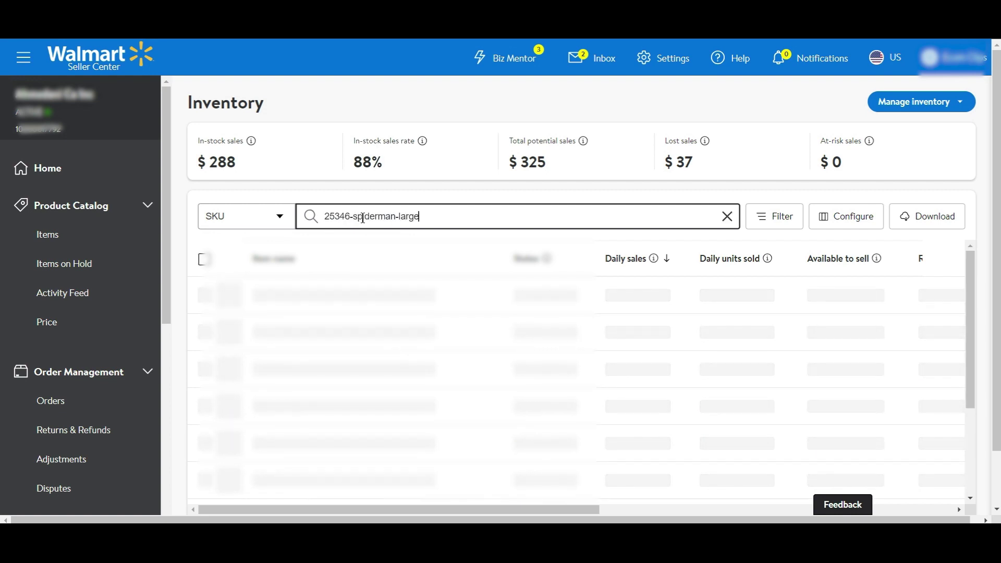
scroll(396, 235, down, 1)
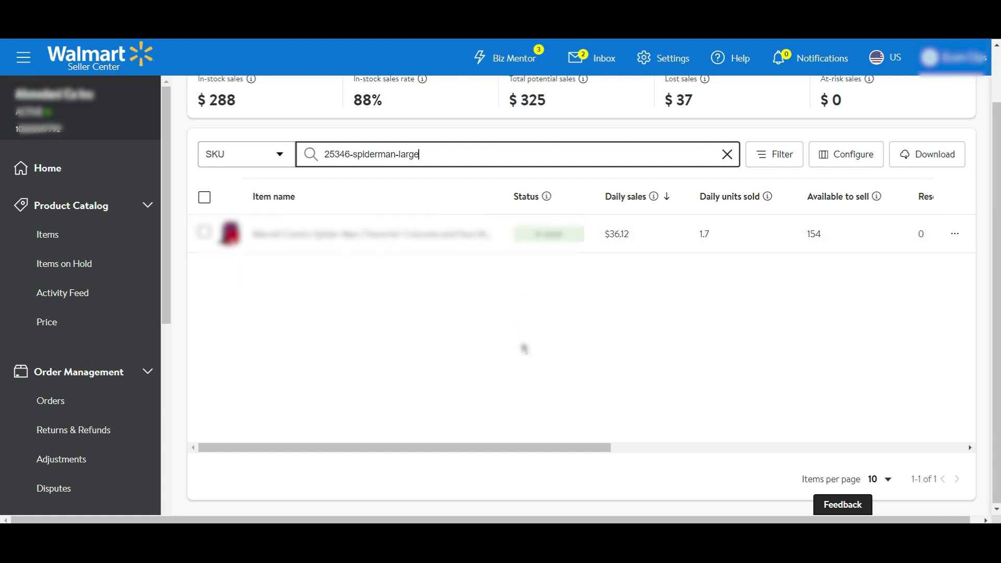
scroll(552, 323, up, 1)
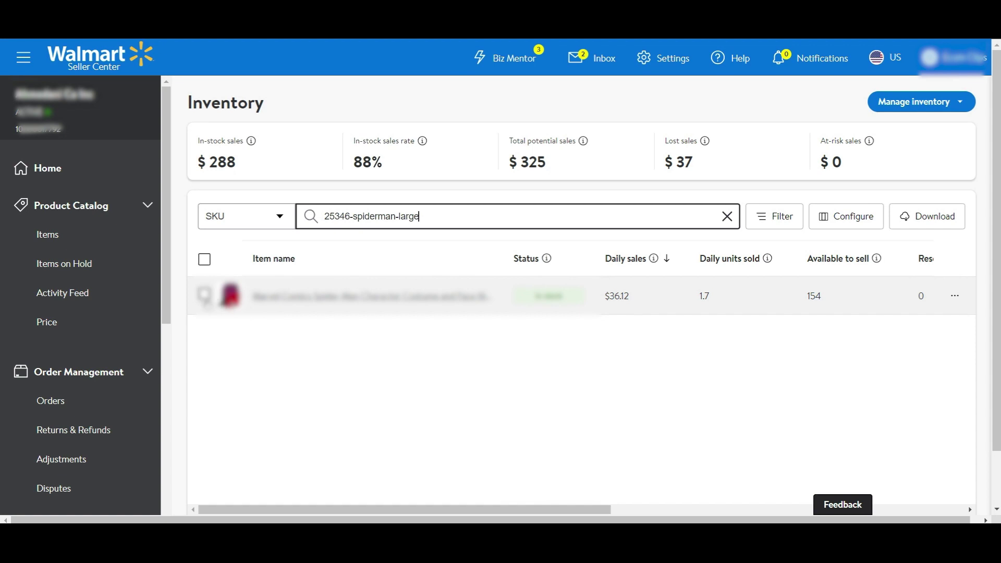
click(204, 295)
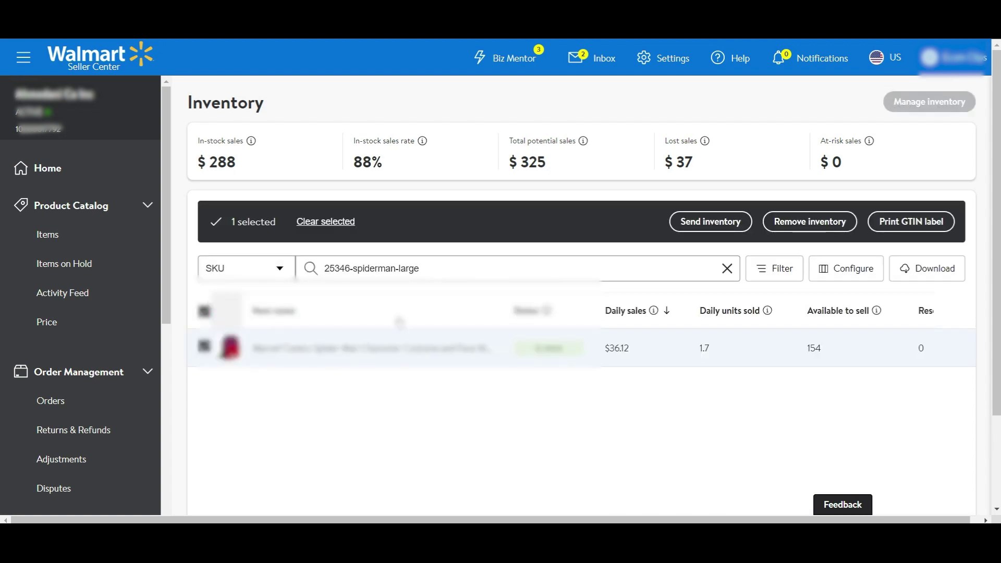
click(733, 230)
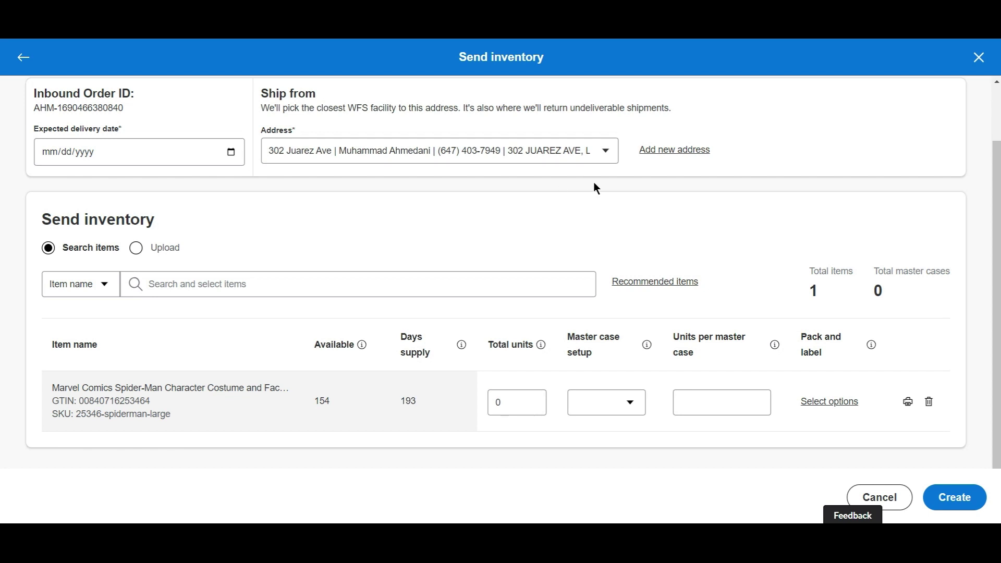
Review the details of the currently chosen ship-from address and save the address.
click(605, 151)
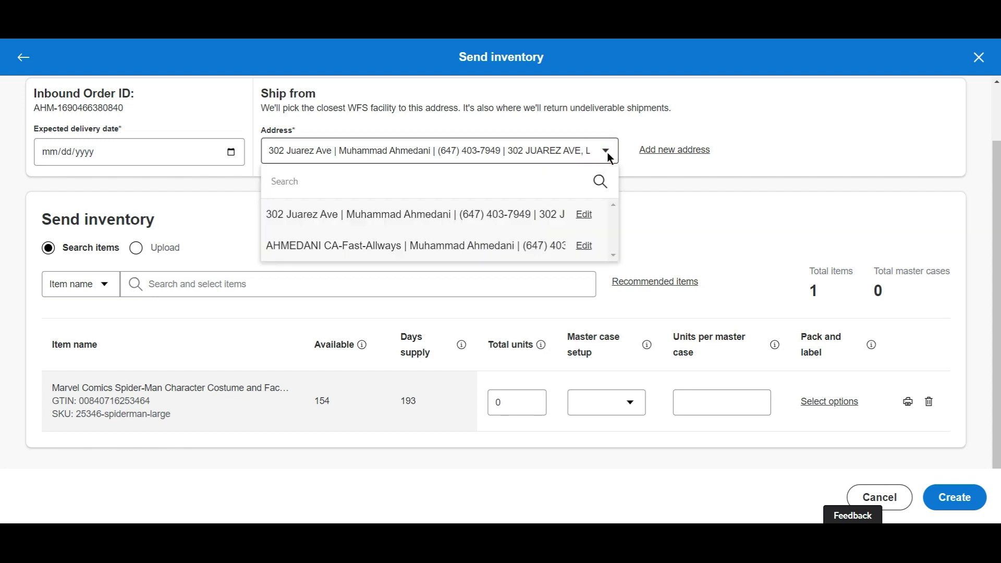
click(588, 217)
scroll(386, 191, down, 3)
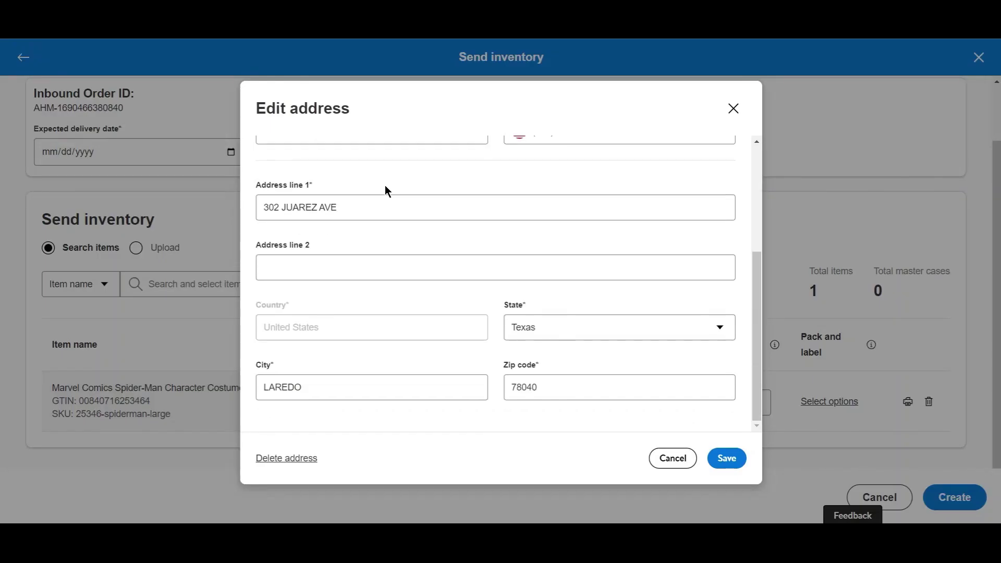
click(726, 459)
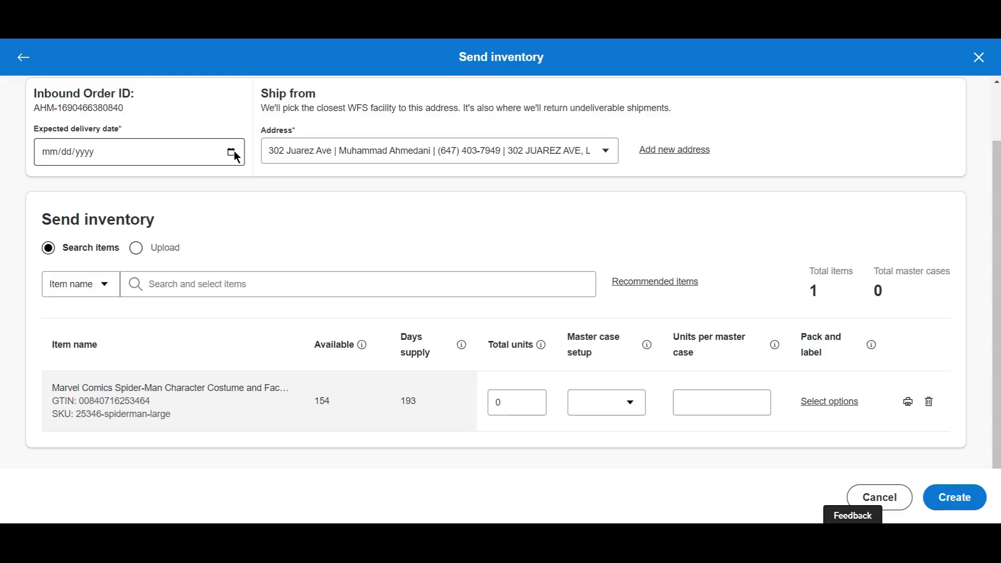
Set the inbound order's expected delivery date to 08/04/2023.
click(233, 153)
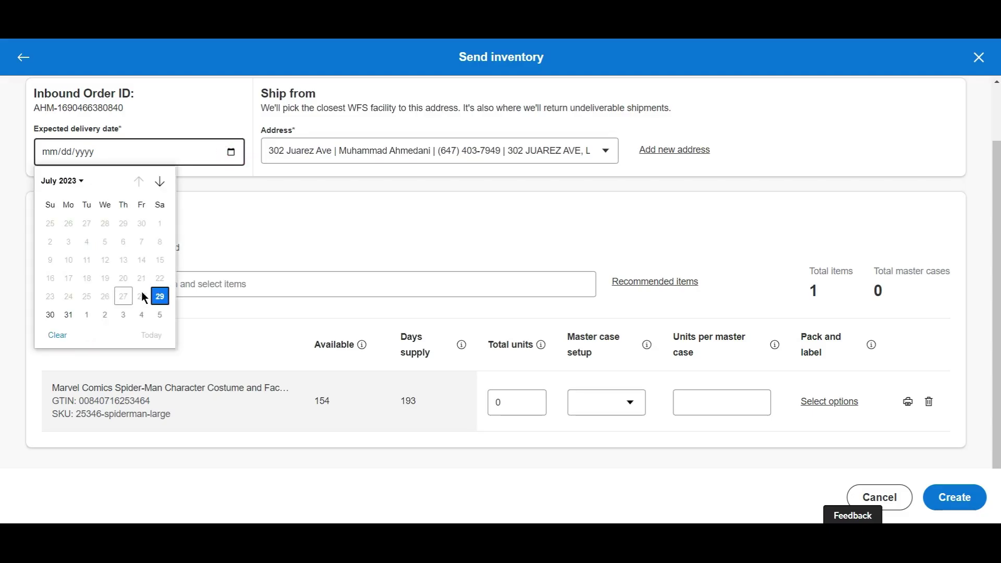
scroll(135, 271, down, 3)
click(130, 250)
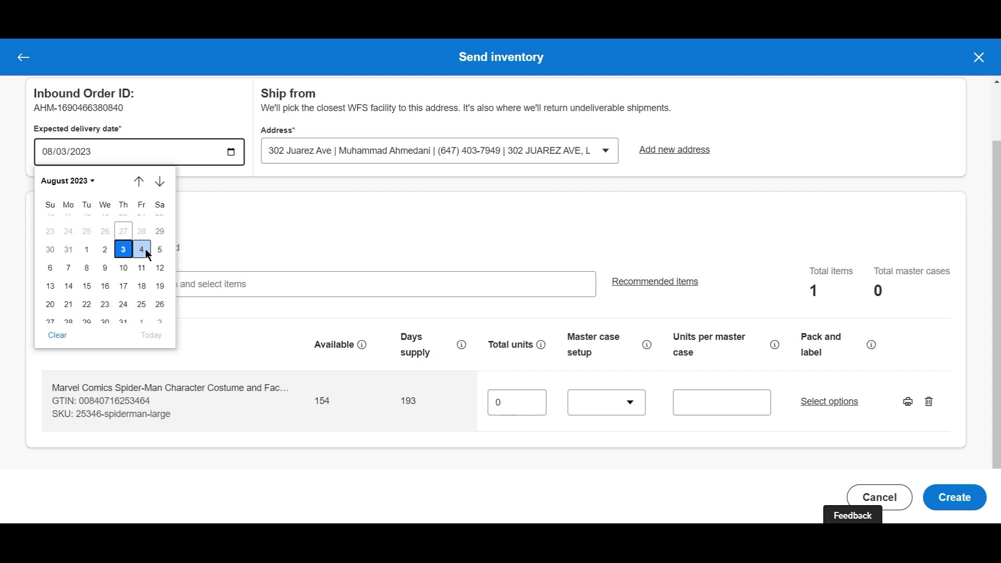
click(146, 253)
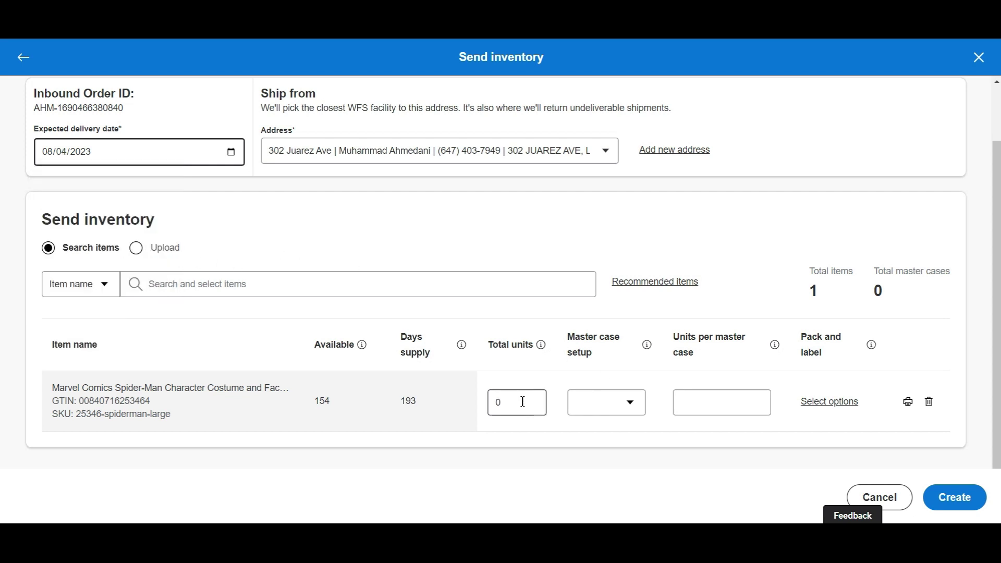
Set the Spider-Man item's total units to 168.
click(491, 413)
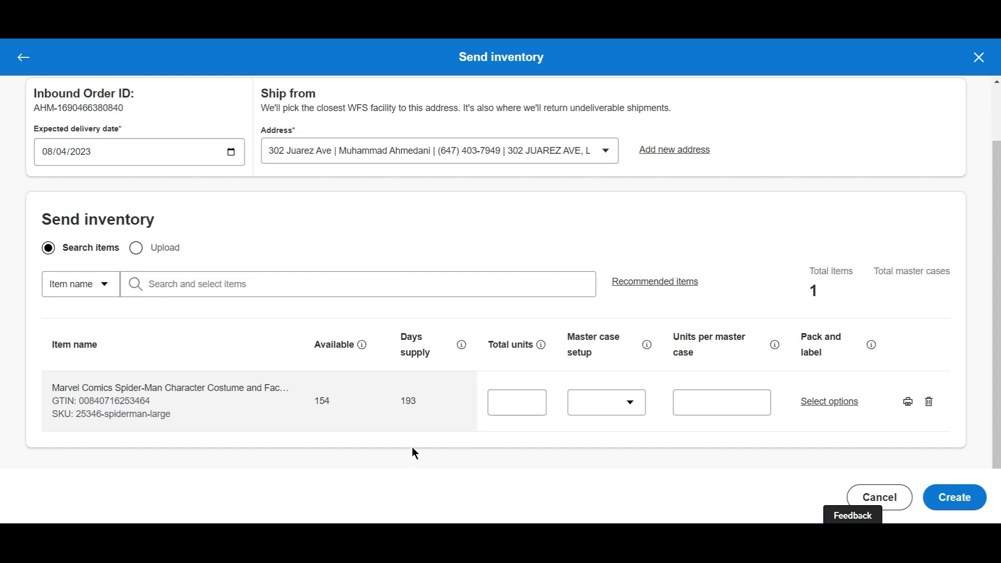
click(515, 405)
text(168)
Set the item's master case setup to Case-packed with 24 units per master case.
click(623, 402)
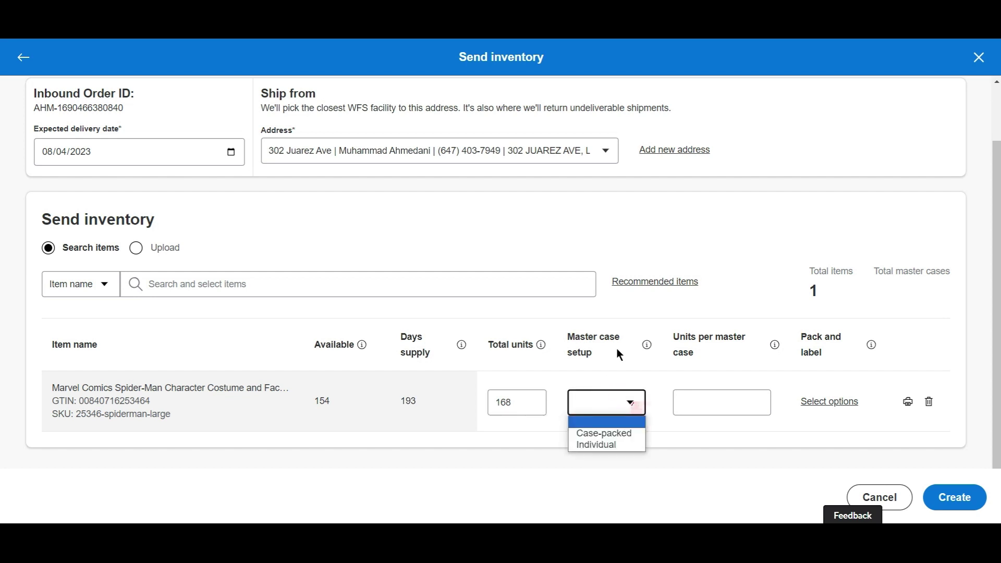
click(534, 438)
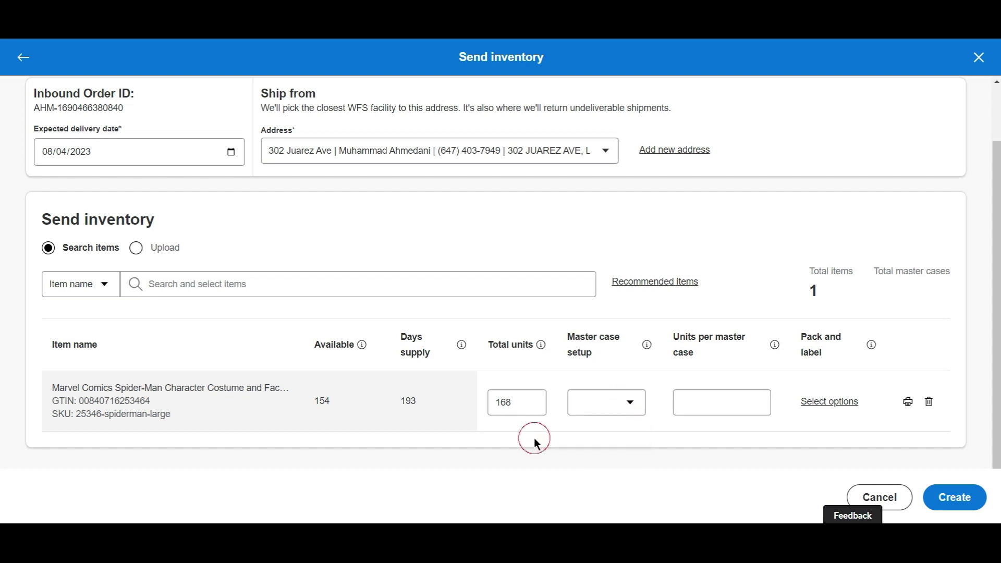
click(593, 402)
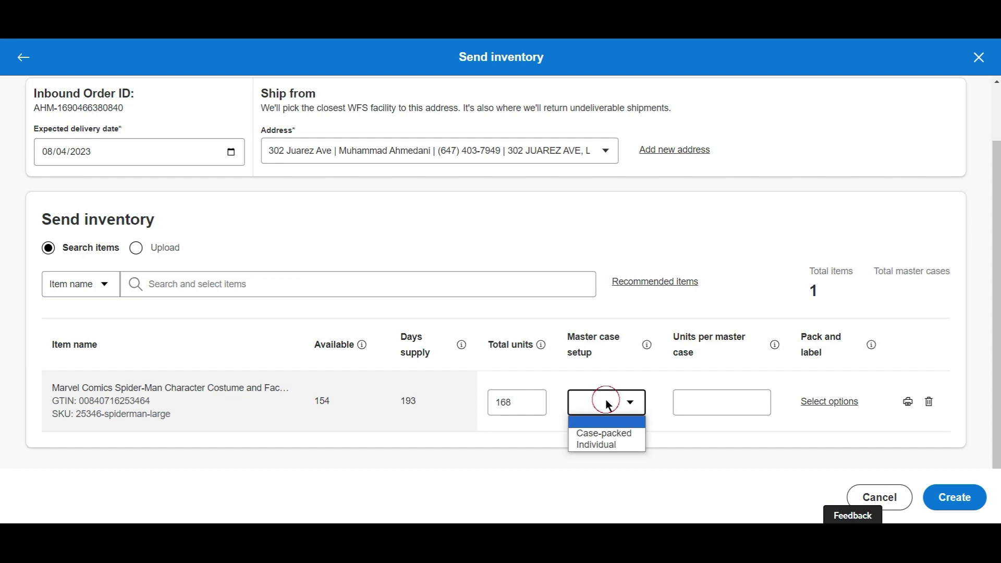
click(625, 435)
click(704, 403)
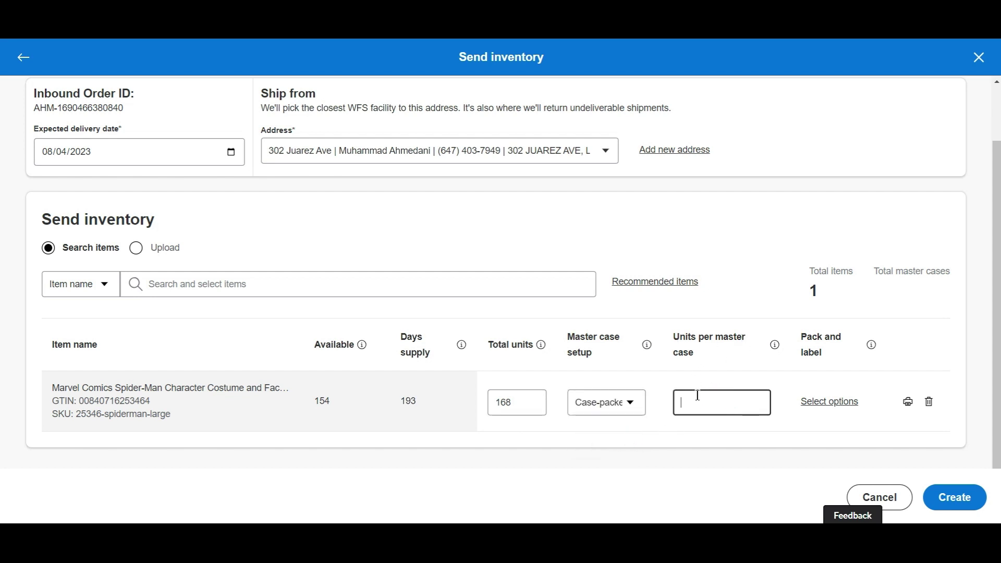
text(24)
click(705, 442)
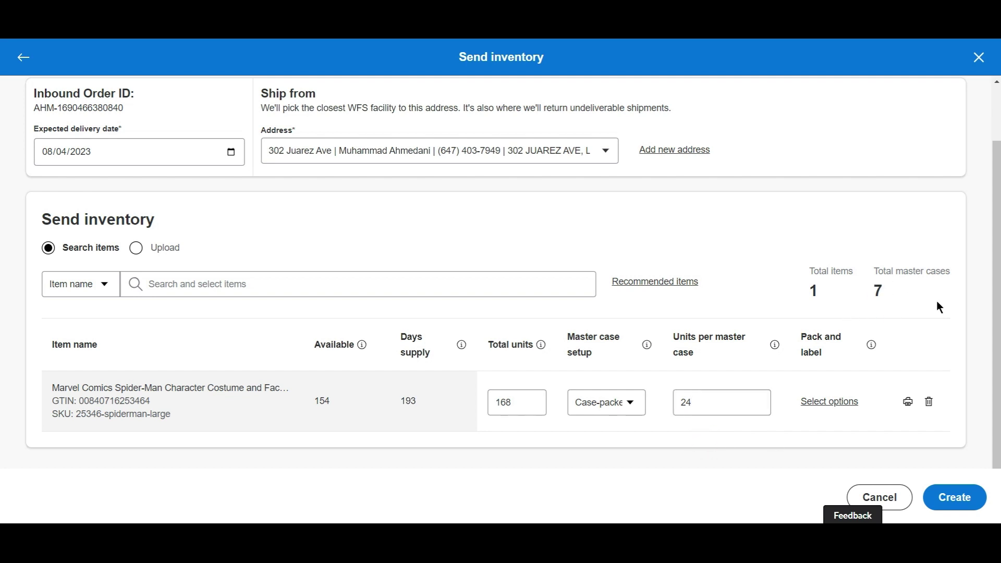
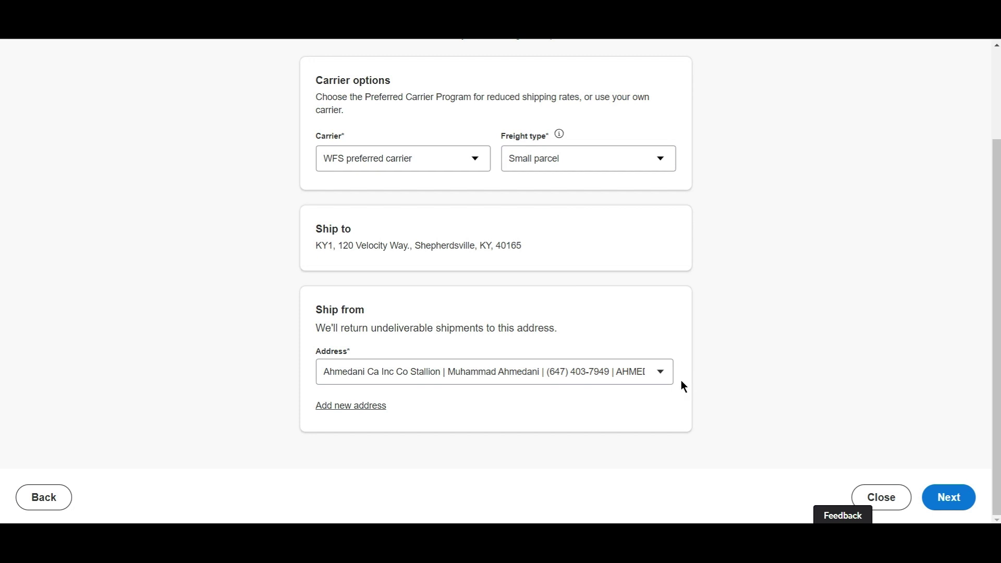
Switch the shipment's ship-from address to the saved address used for the inbound order and continue to the packing details.
click(667, 379)
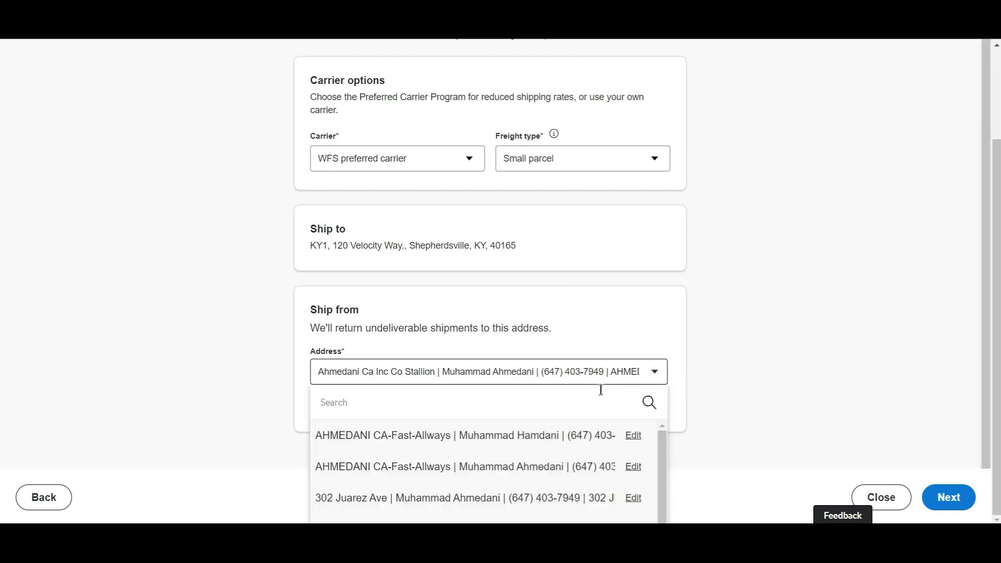
click(399, 446)
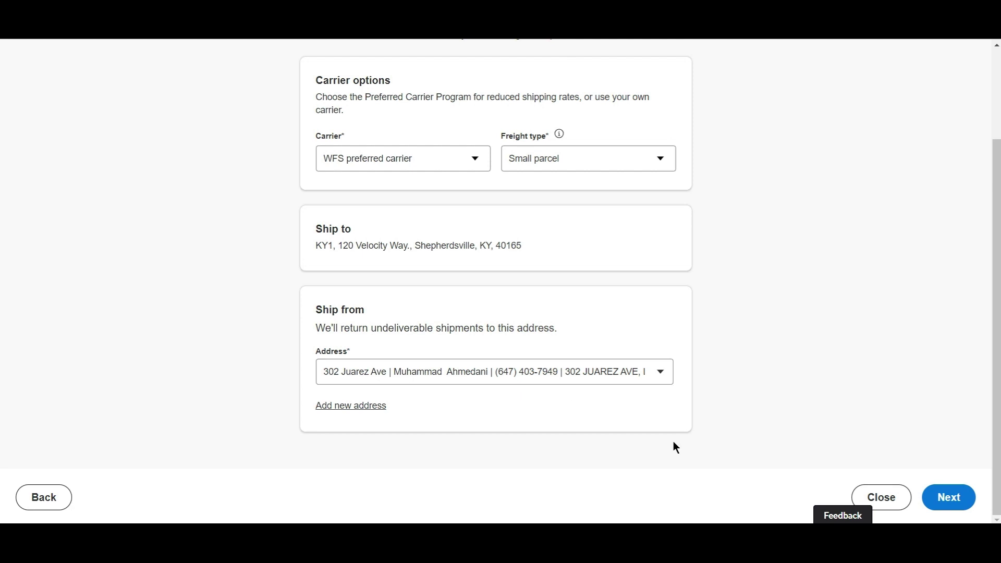
click(948, 497)
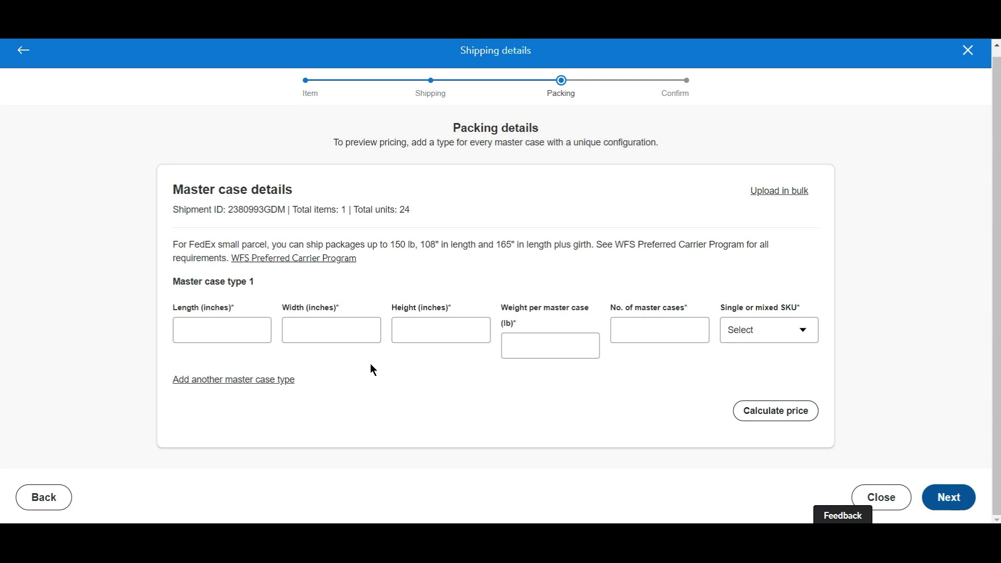
Download the bulk packing details template and save it as Shipment and Package Template (2).xlsx.
scroll(576, 239, up, 1)
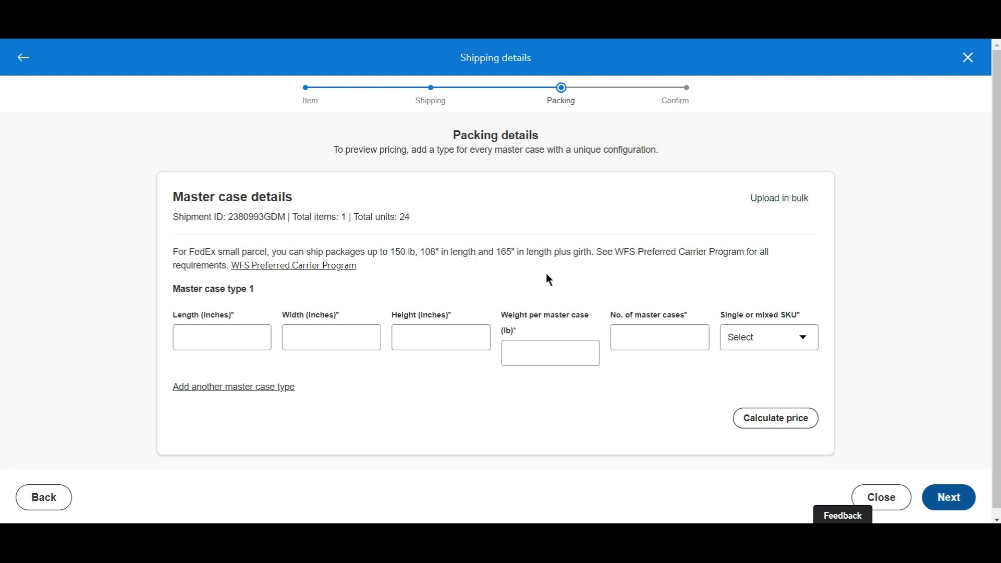
click(778, 199)
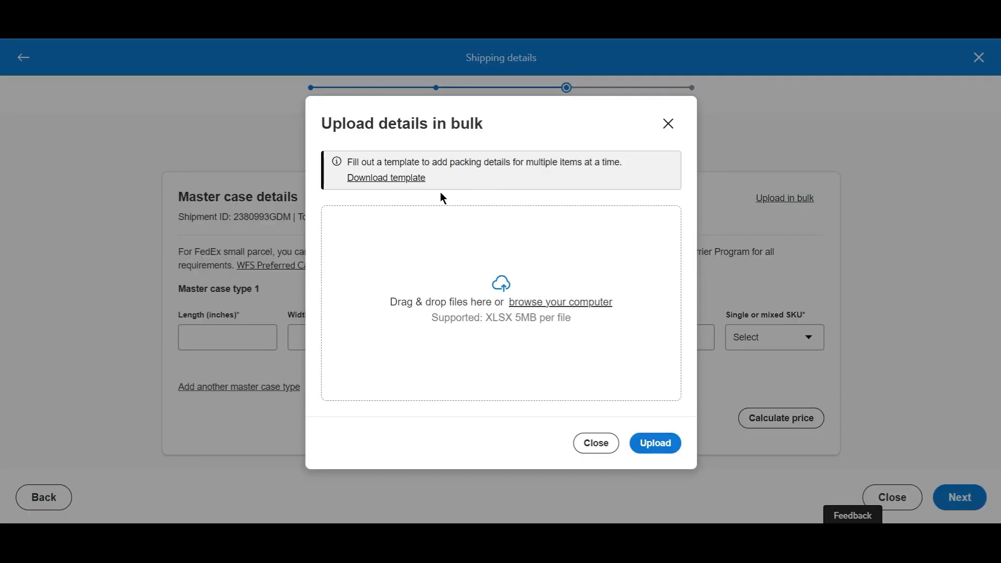
click(398, 181)
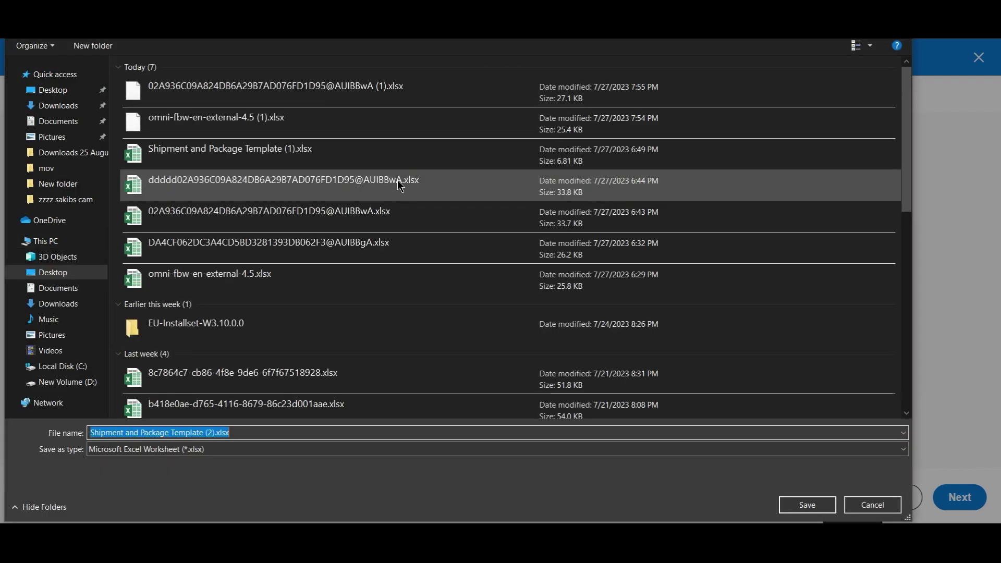
click(802, 505)
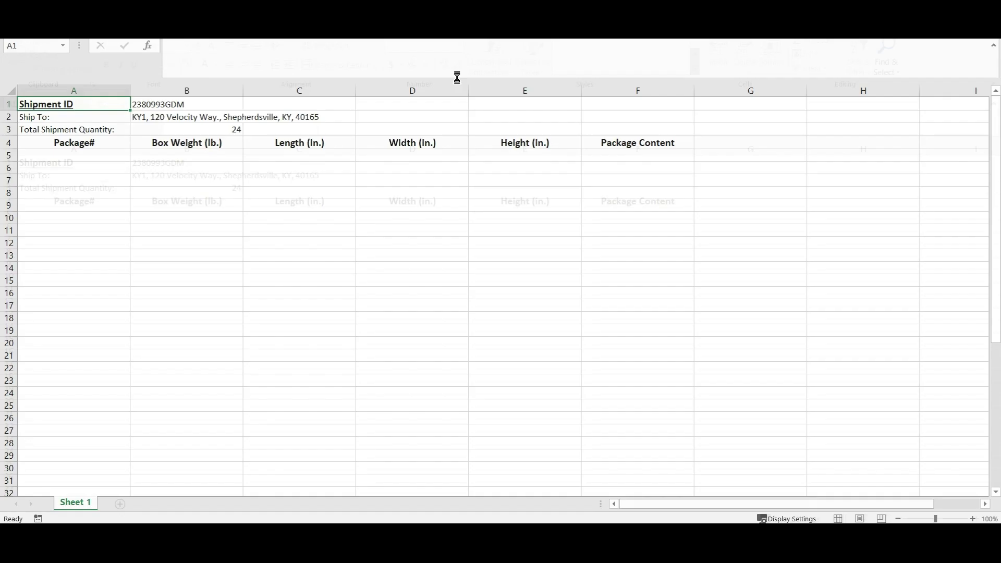
Examine the package rows and the weight, dimension and content columns of the downloaded template in Excel.
click(225, 299)
click(76, 216)
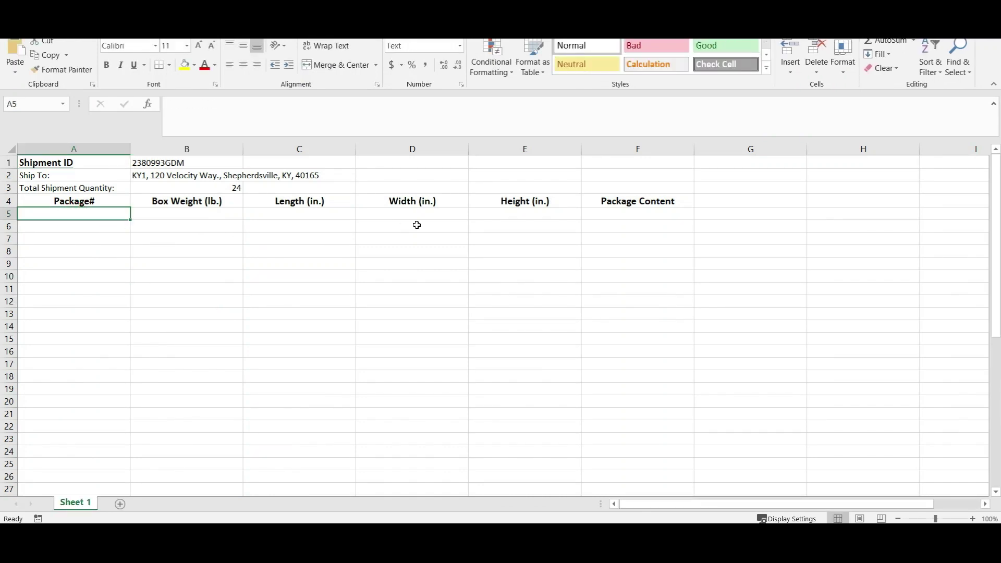
click(630, 218)
drag(102, 214, 99, 339)
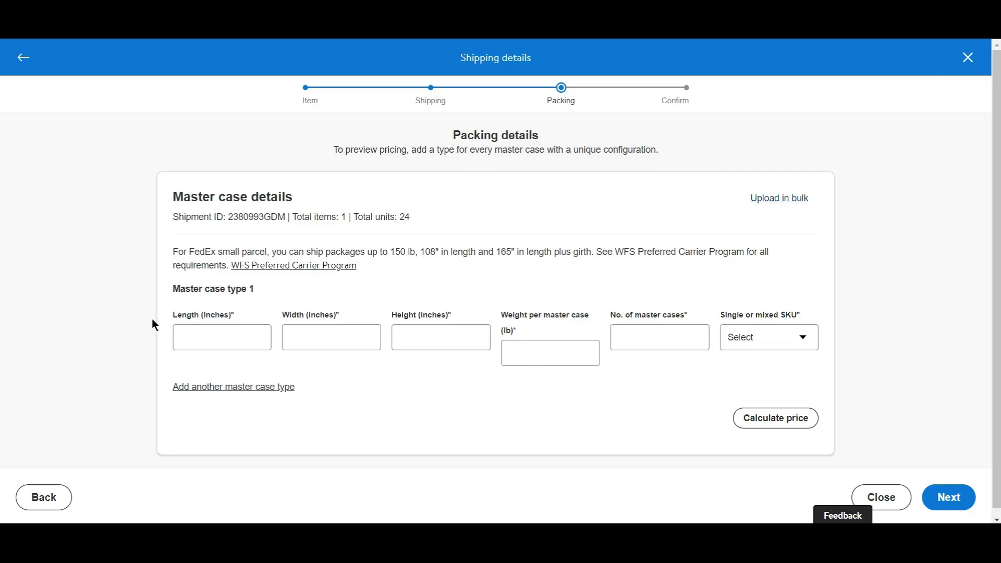
Enter 7 single-SKU master cases of 25 x 14 x 12 inches and 40 lb each, calculate the shipping price and continue to confirmation.
click(244, 336)
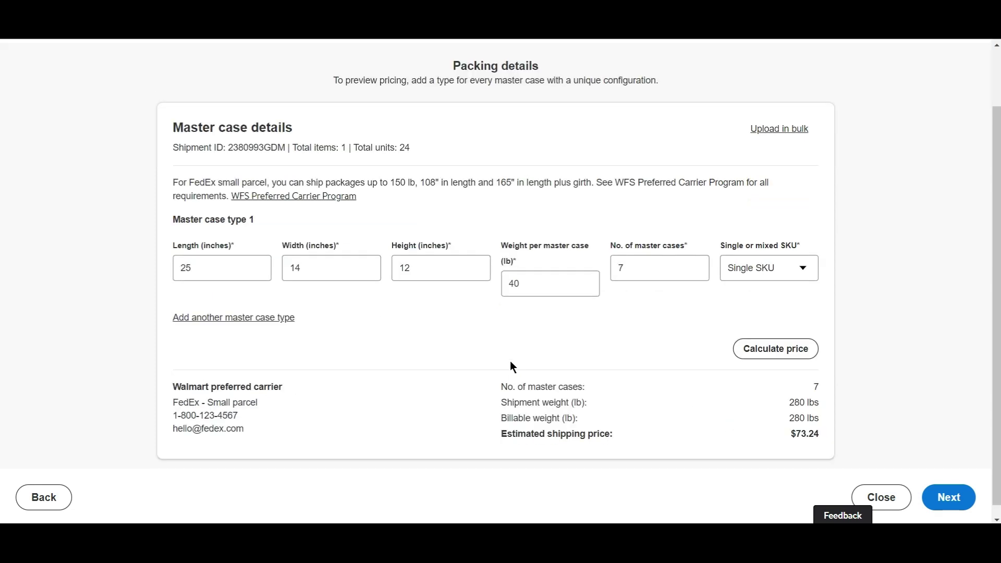
click(772, 411)
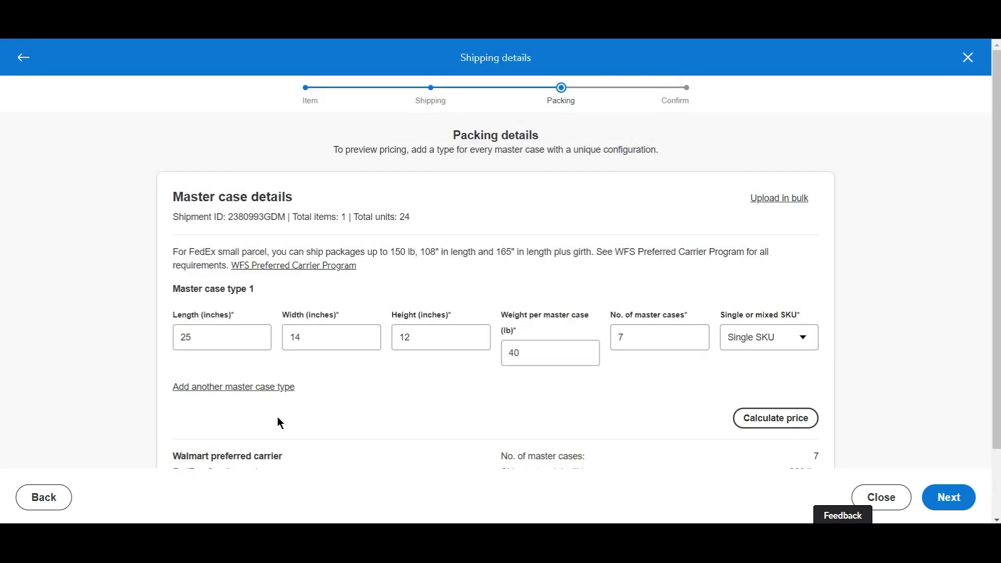
click(952, 498)
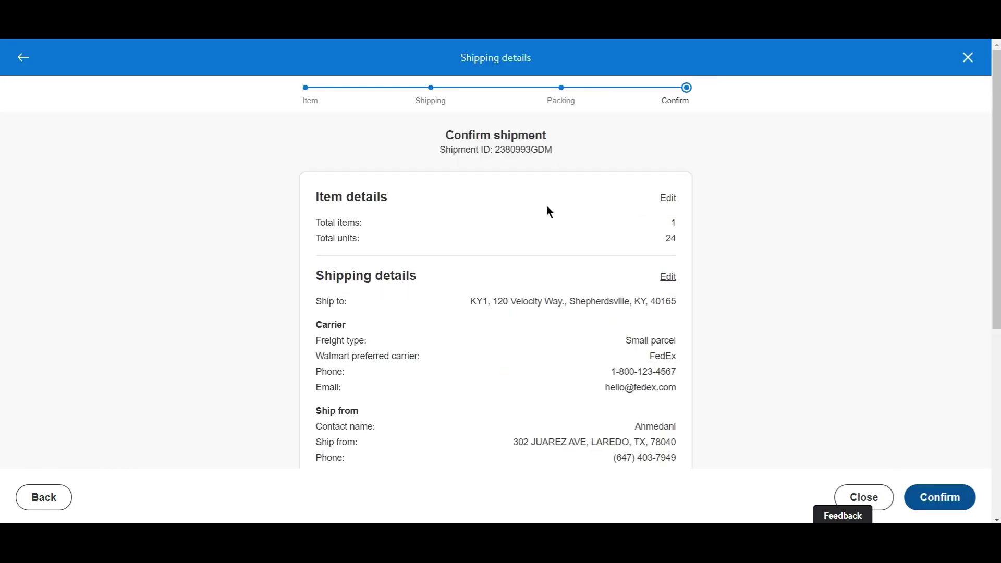
Review the shipment summary, accept the price estimate and WFS Preferred Carrier terms, confirm the shipment and dismiss the confirmation message.
scroll(815, 341, down, 4)
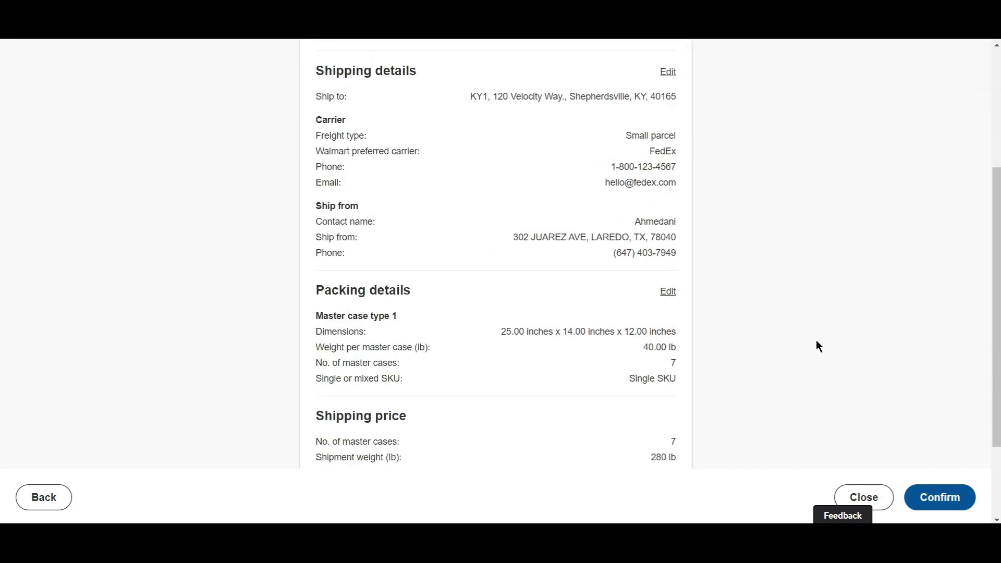
scroll(817, 341, down, 2)
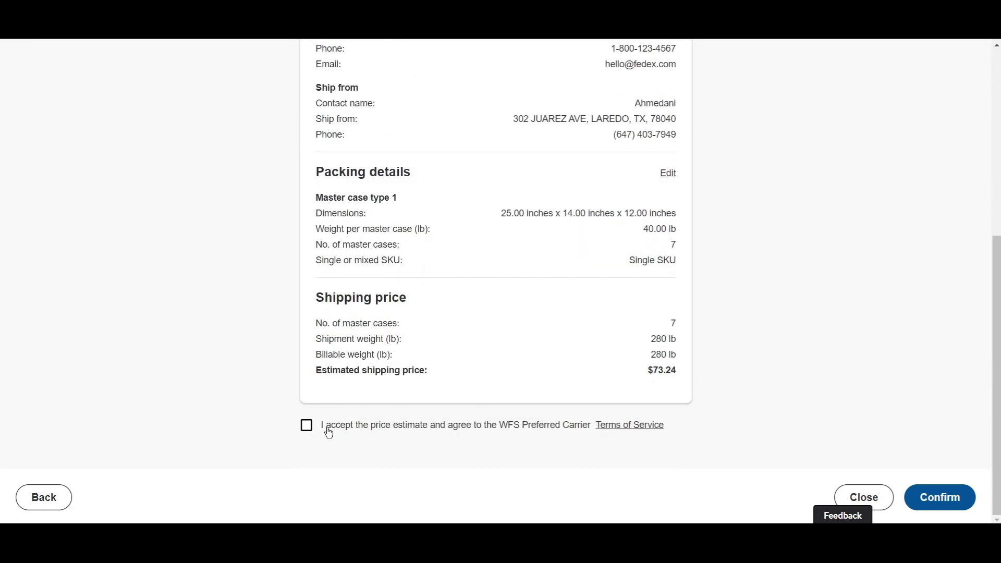
click(307, 425)
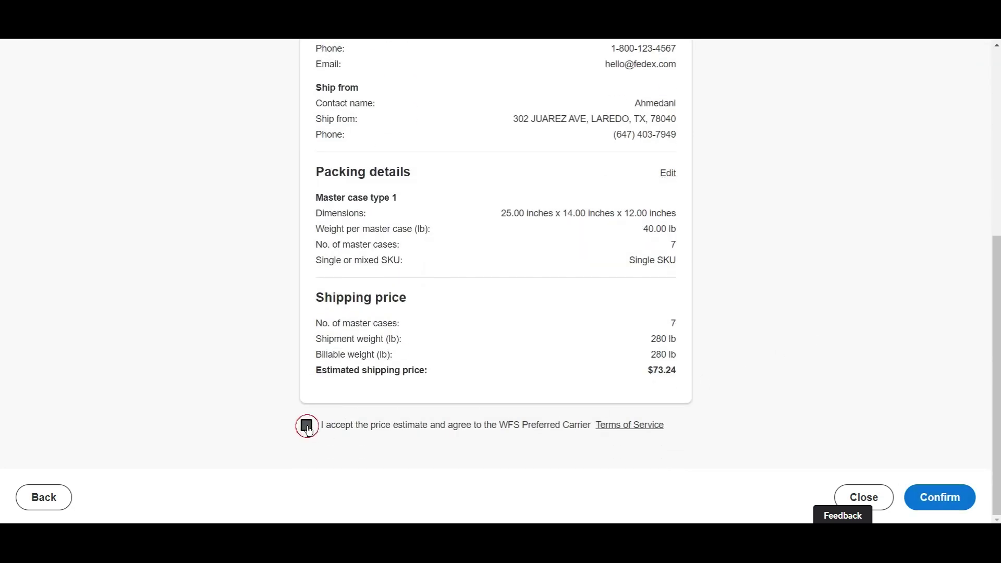
click(965, 505)
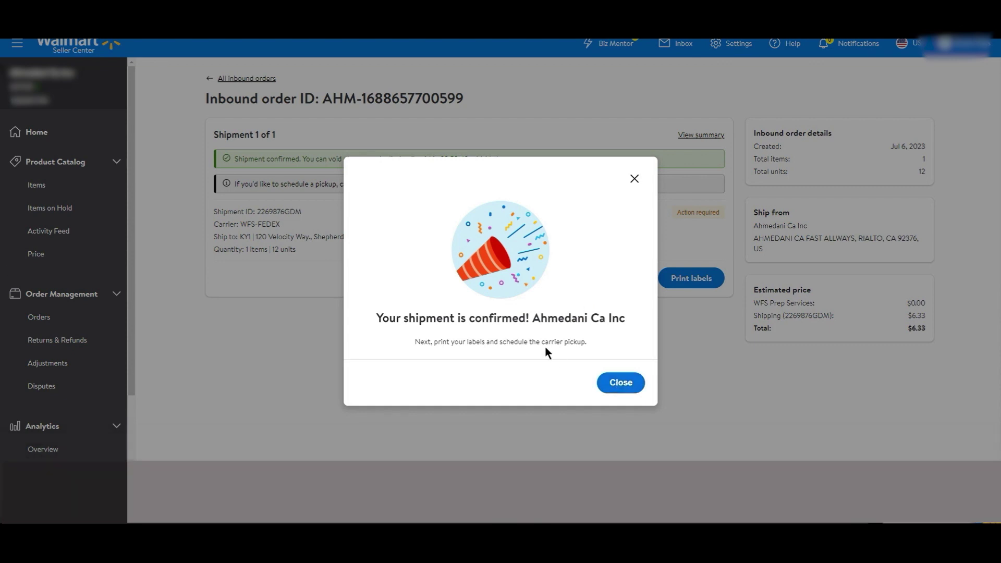
click(620, 383)
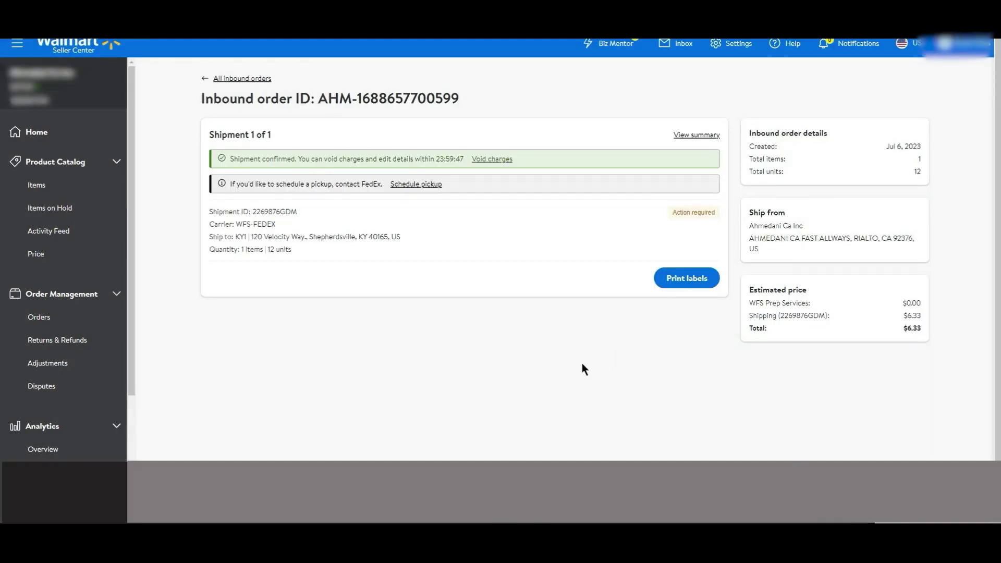
Print the shipment's carrier labels with a ship date of 07/07/2023.
click(701, 280)
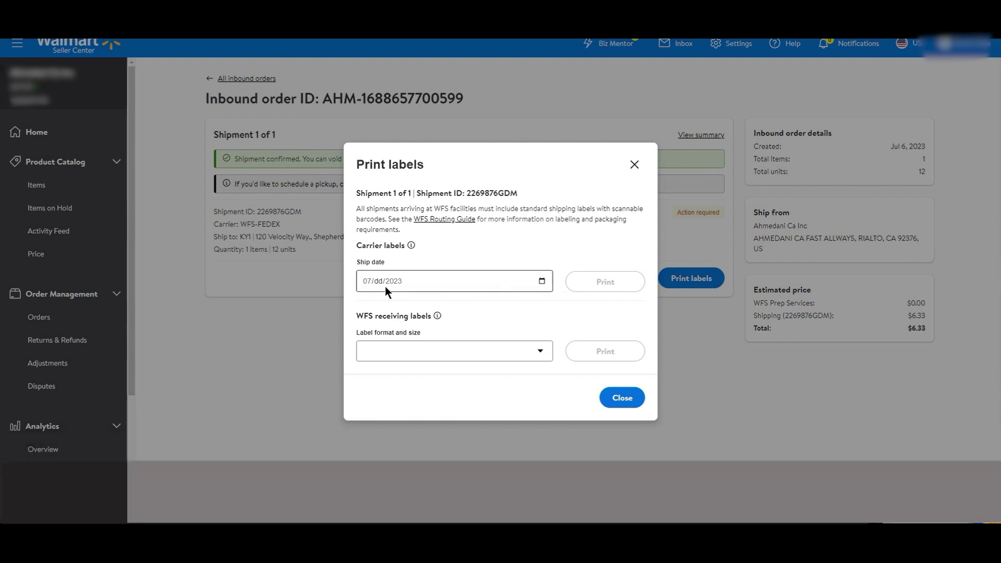
click(455, 279)
key(Right)
click(541, 281)
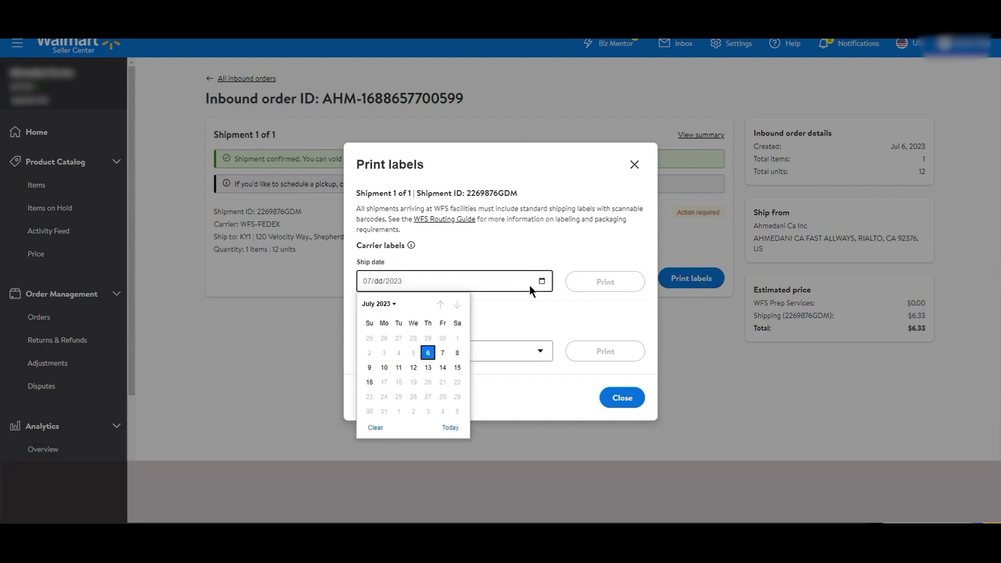
click(444, 353)
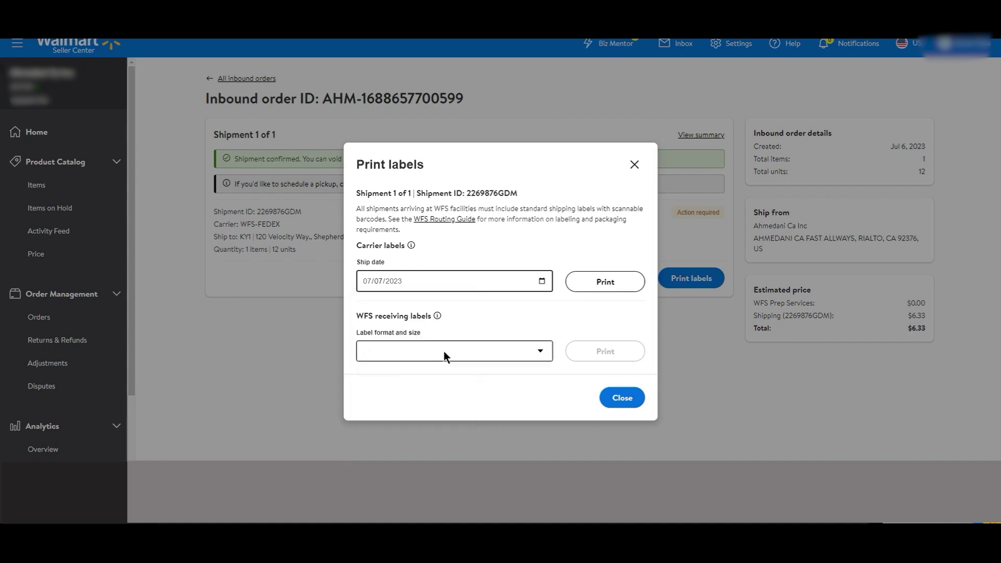
click(614, 284)
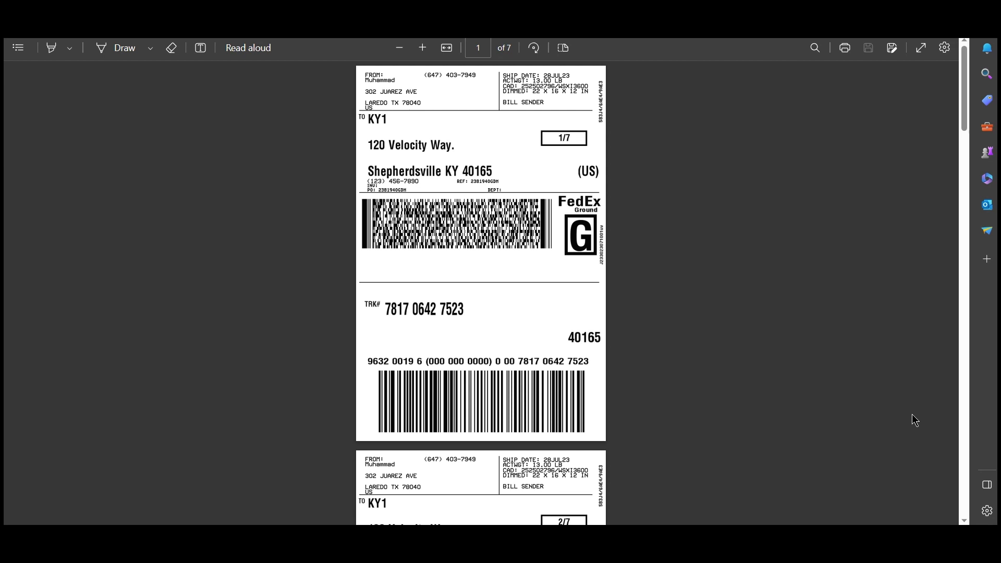
Look through the pages of the FedEx carrier labels and the WFS receiving labels.
scroll(820, 326, down, 15)
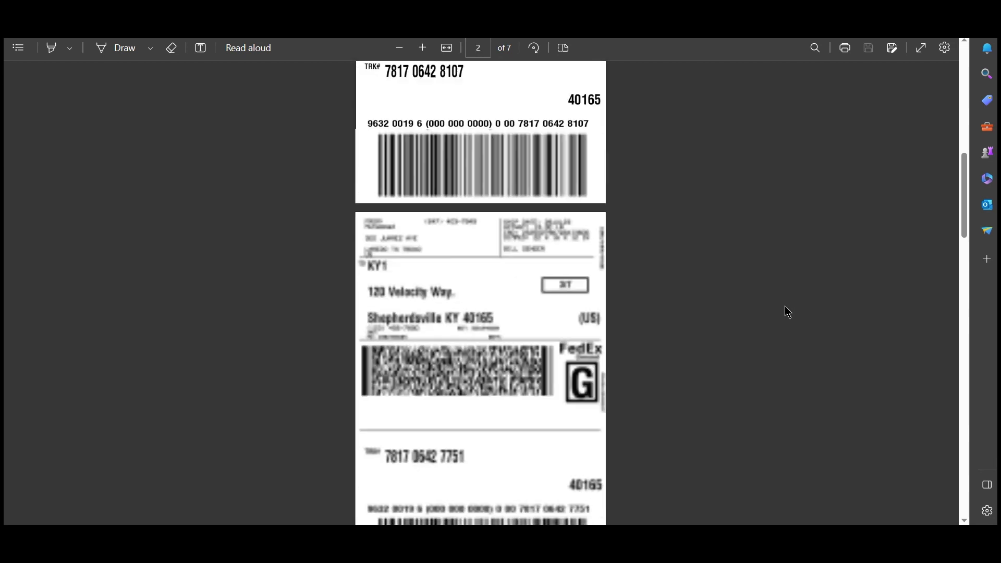
scroll(497, 326, up, 15)
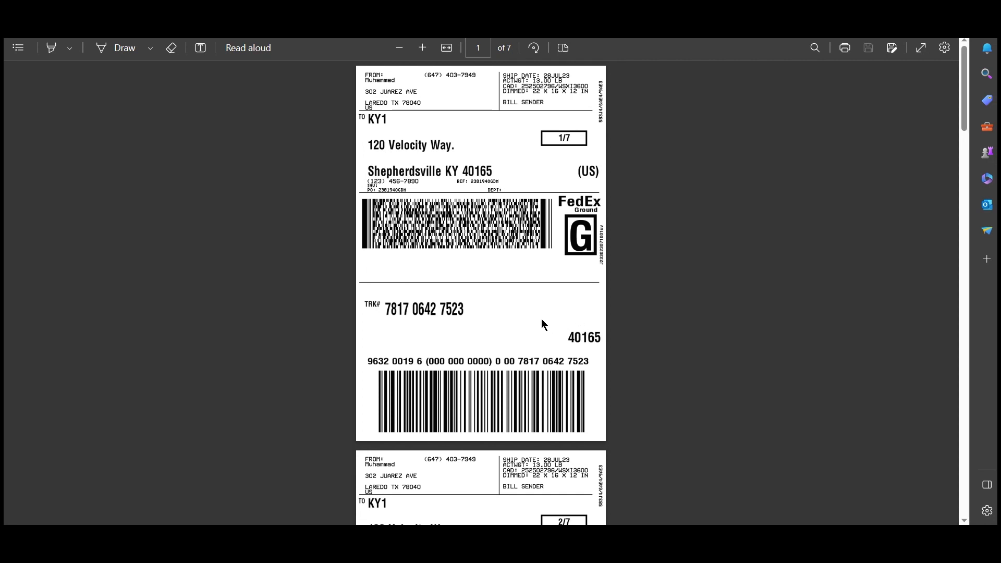
scroll(539, 301, down, 6)
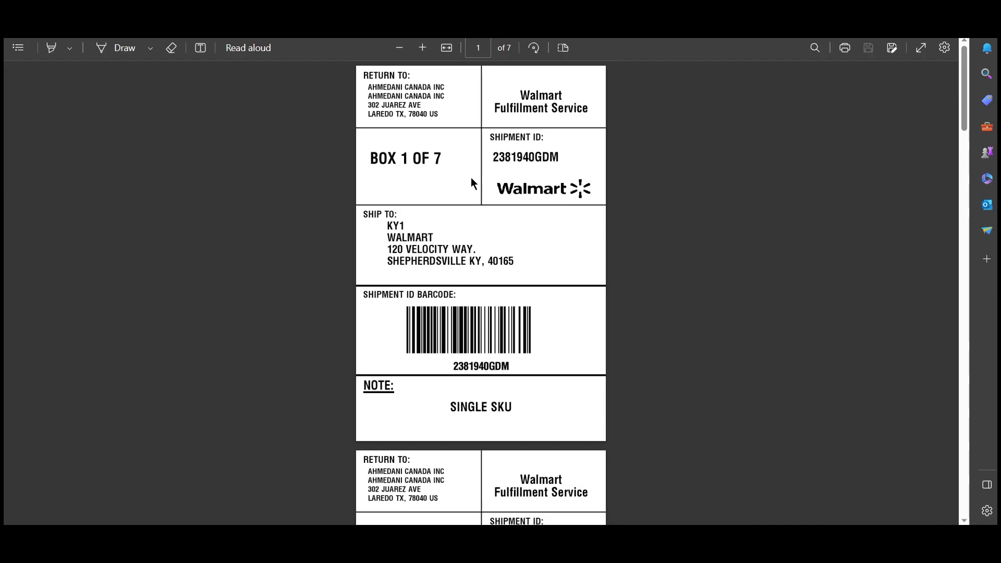
scroll(275, 212, down, 20)
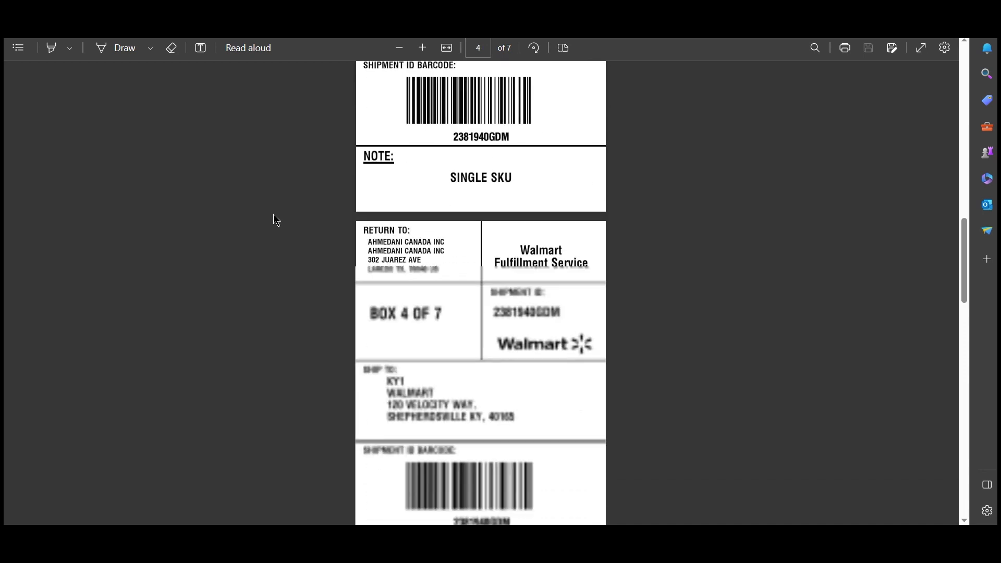
scroll(271, 240, up, 10)
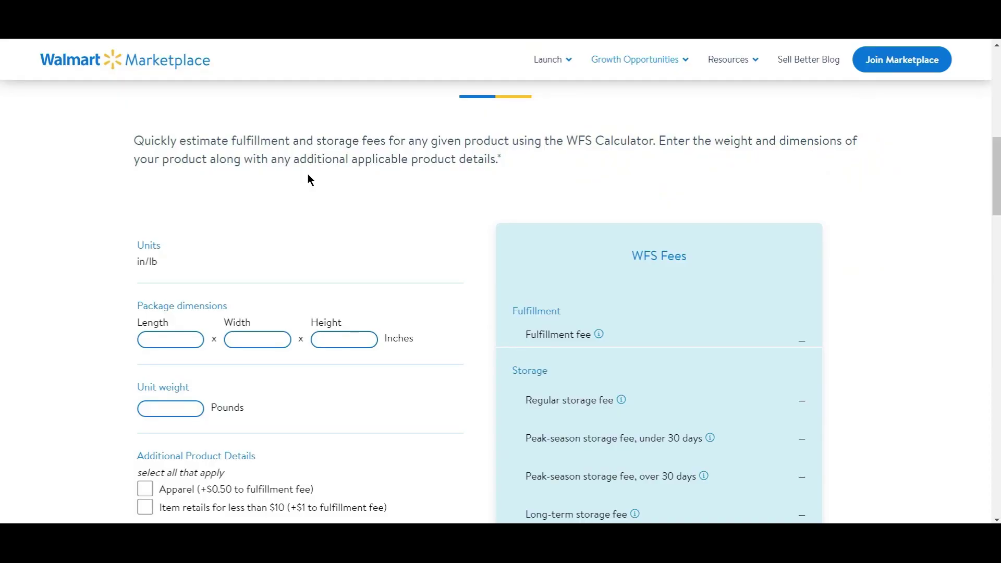
Enter package dimensions of 14 x 12 x 25 inches (length, width, height) in the WFS Calculator.
scroll(308, 173, down, 1)
scroll(312, 167, up, 3)
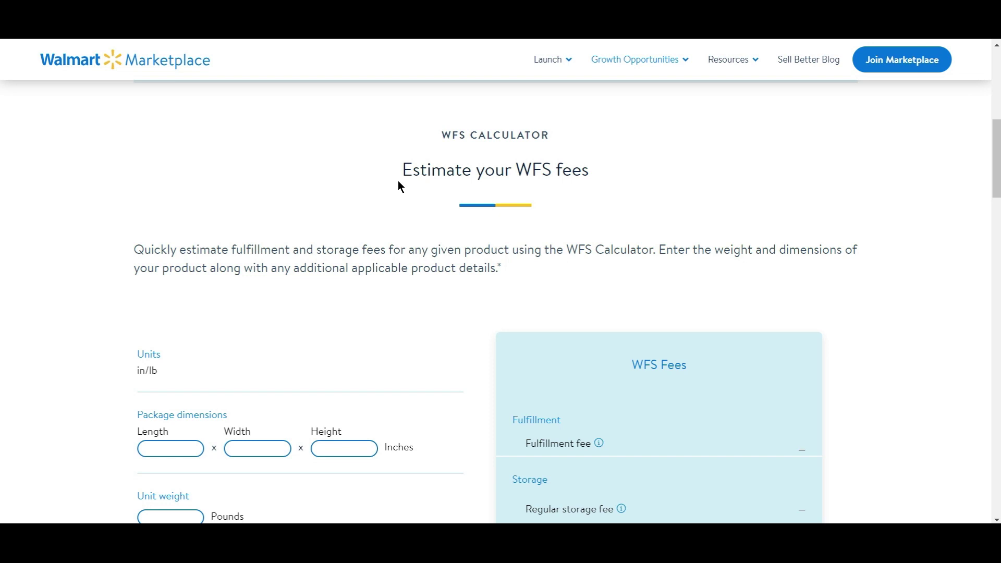
scroll(198, 235, down, 4)
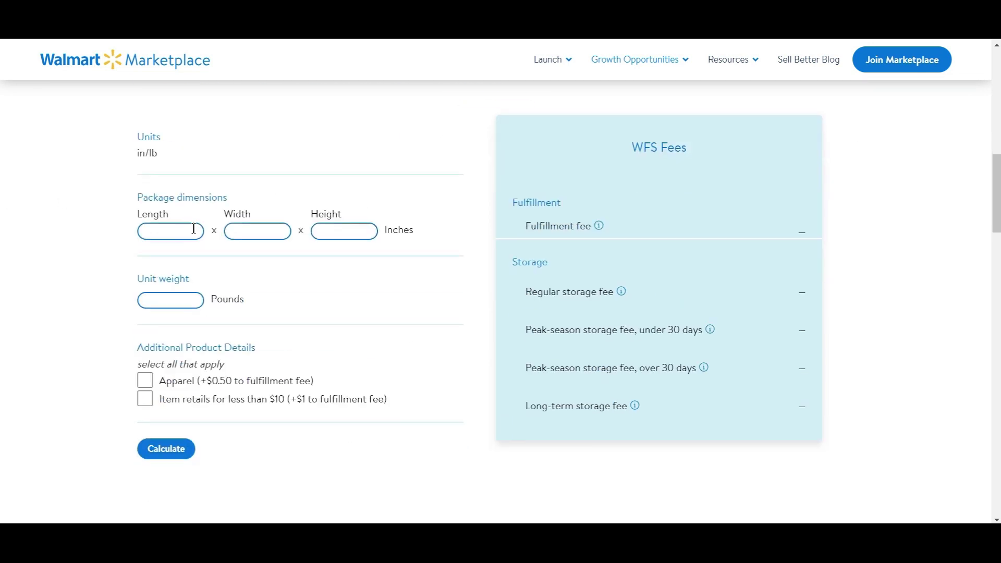
scroll(265, 266, up, 2)
scroll(266, 266, down, 2)
click(156, 232)
text(14)
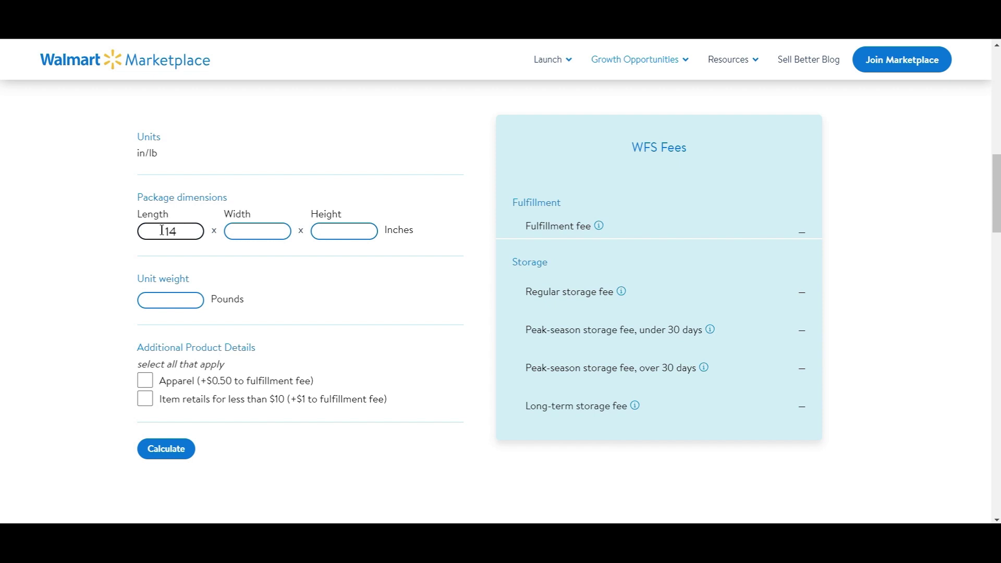
click(258, 232)
text(12)
click(360, 234)
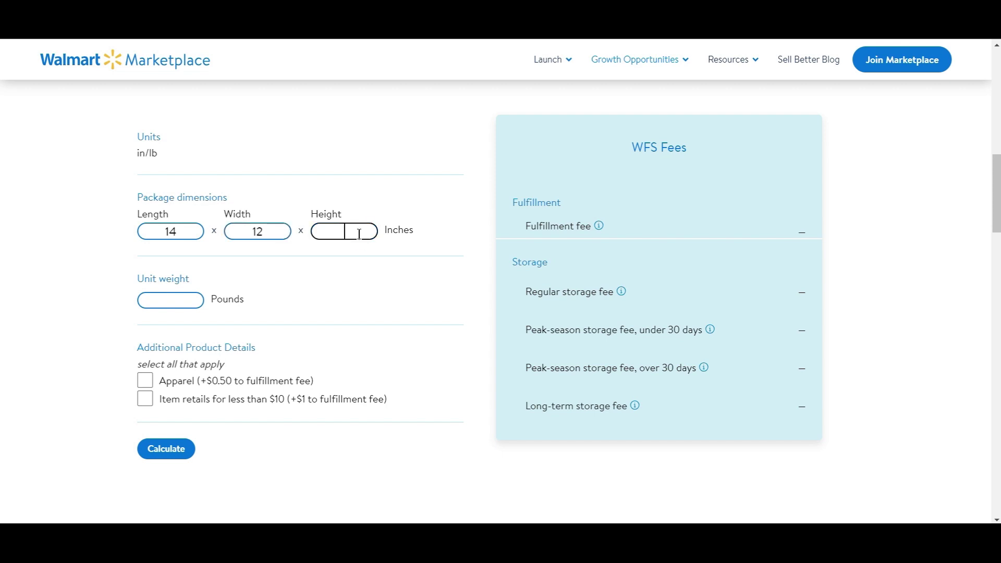
text(25)
Set the unit weight to 14 pounds, calculate the WFS fees and review the fulfillment and storage fees.
click(159, 298)
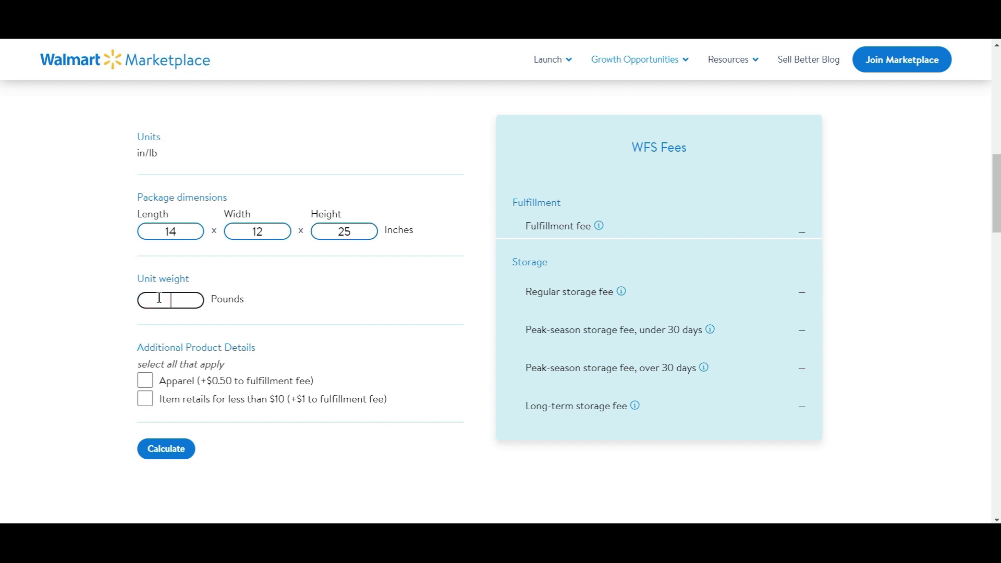
text(14)
click(339, 356)
scroll(344, 355, down, 2)
click(179, 341)
scroll(373, 349, up, 2)
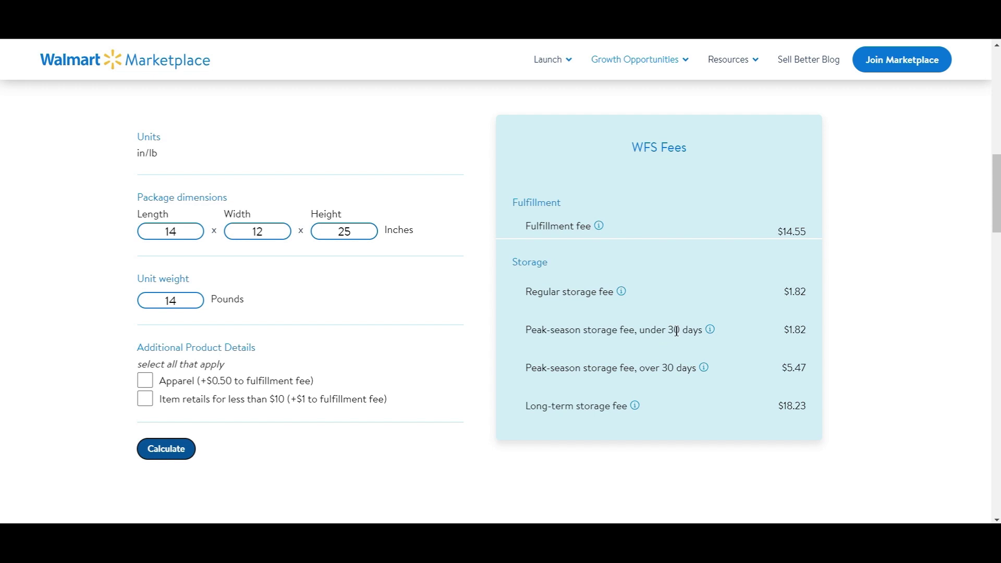
scroll(841, 378, down, 2)
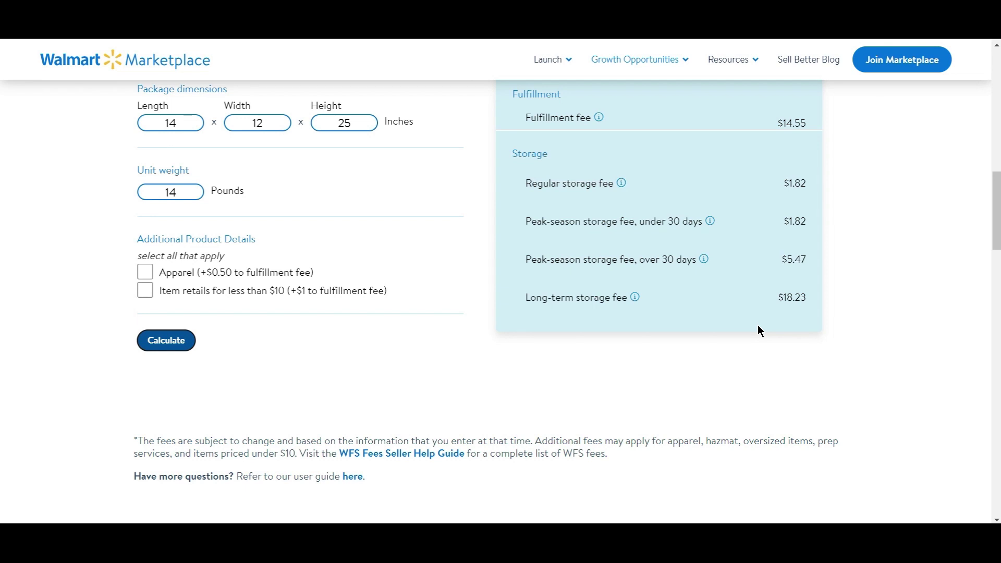
scroll(757, 323, down, 4)
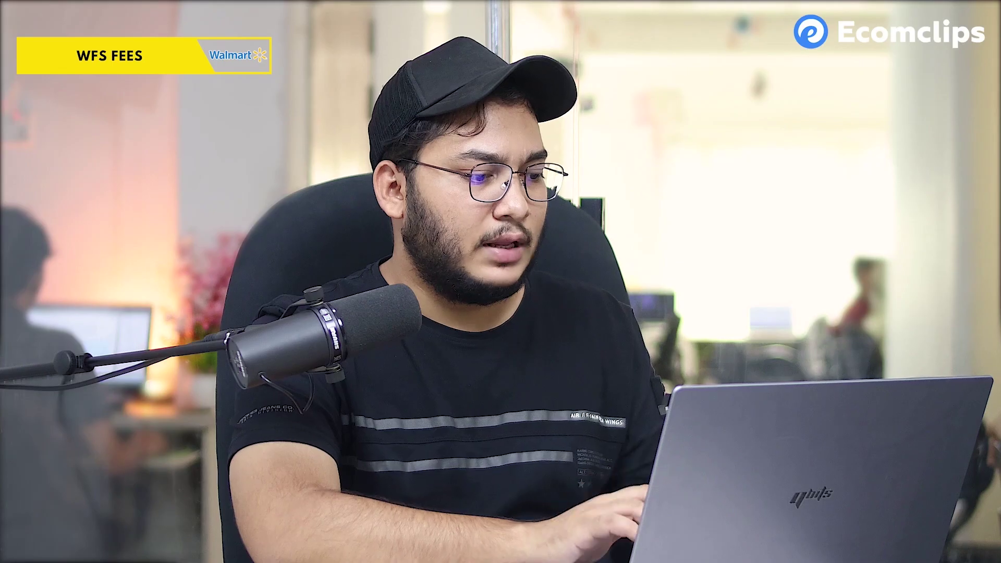